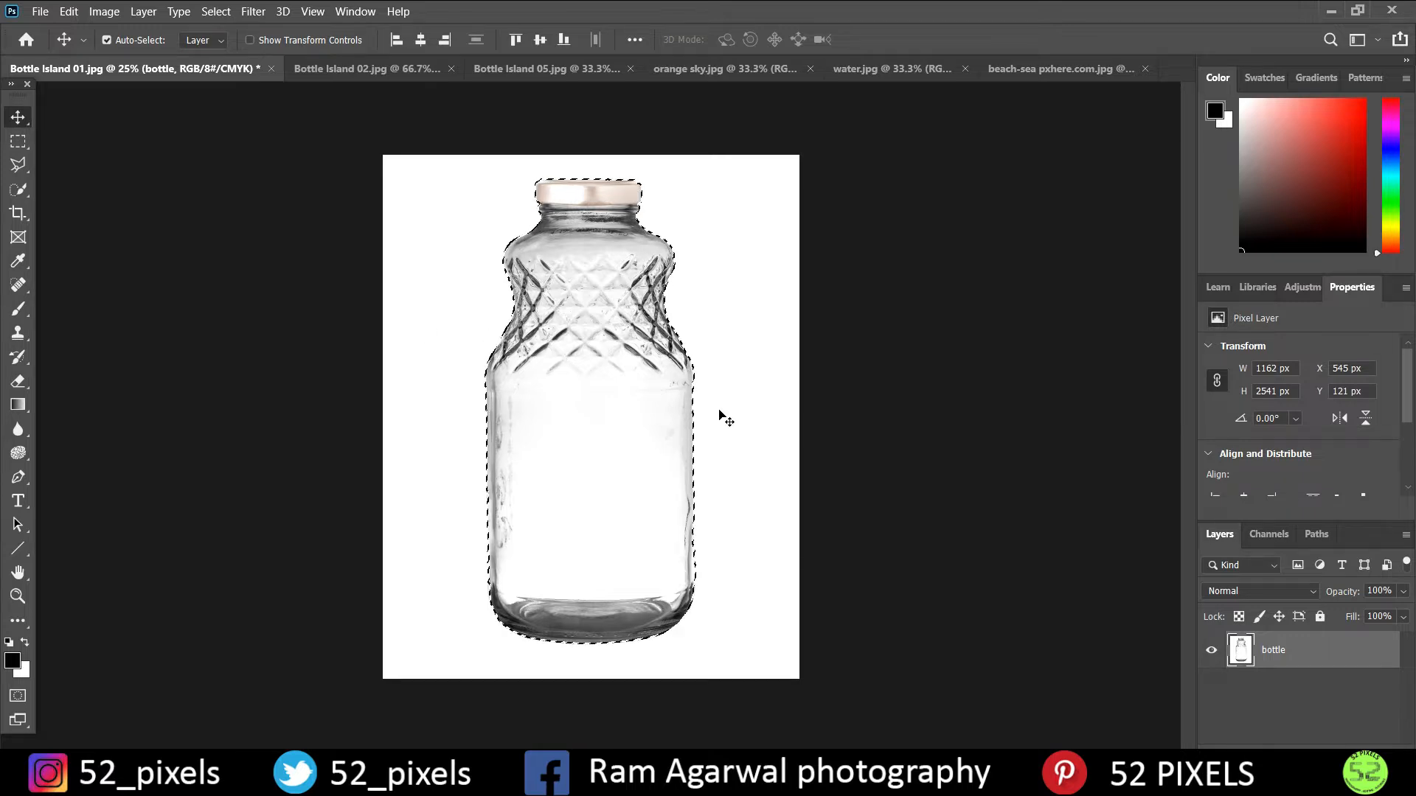
- Add a layer mask to the bottle layer from the active bottle selection to hide the white backdrop
left_click(1276, 747)
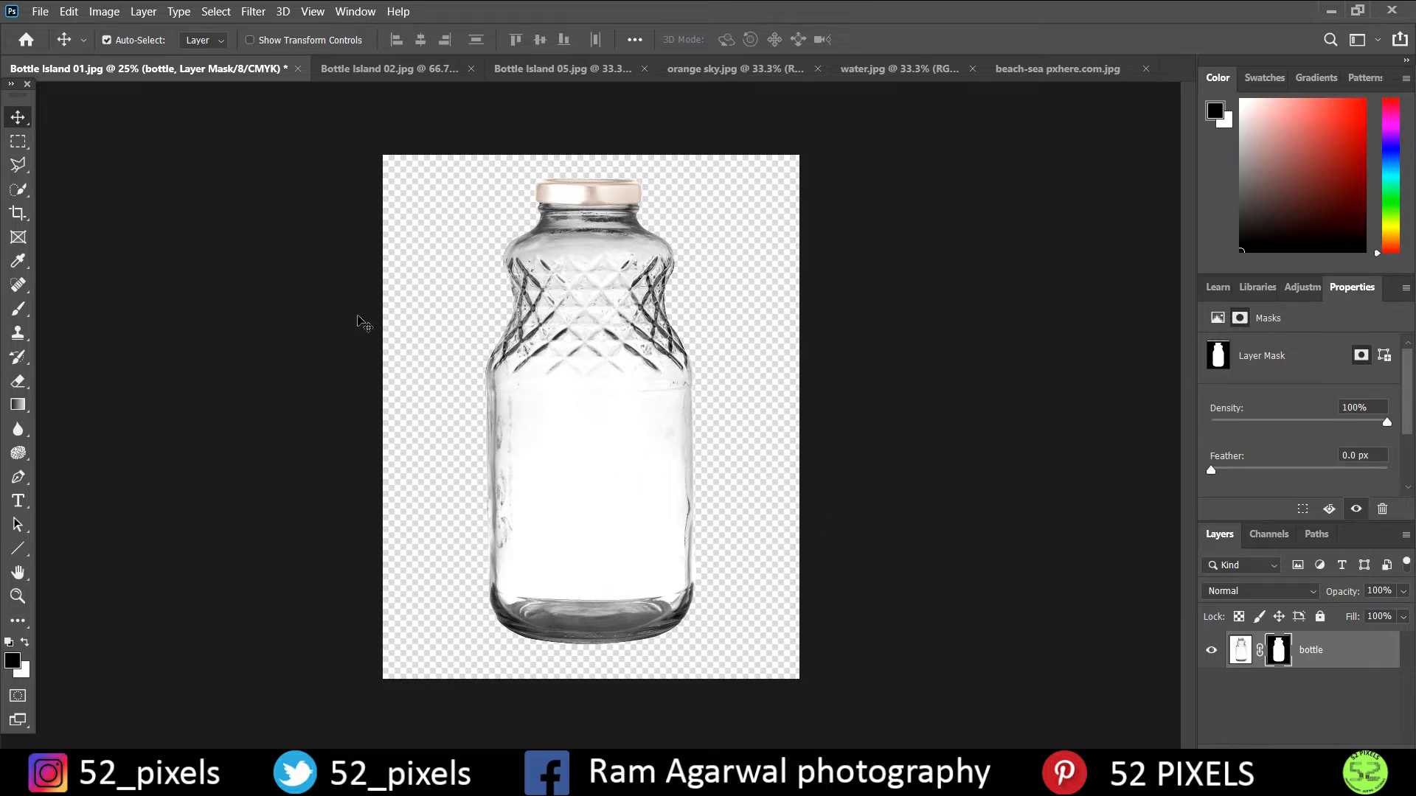
left_click_drag(516, 525, 603, 389)
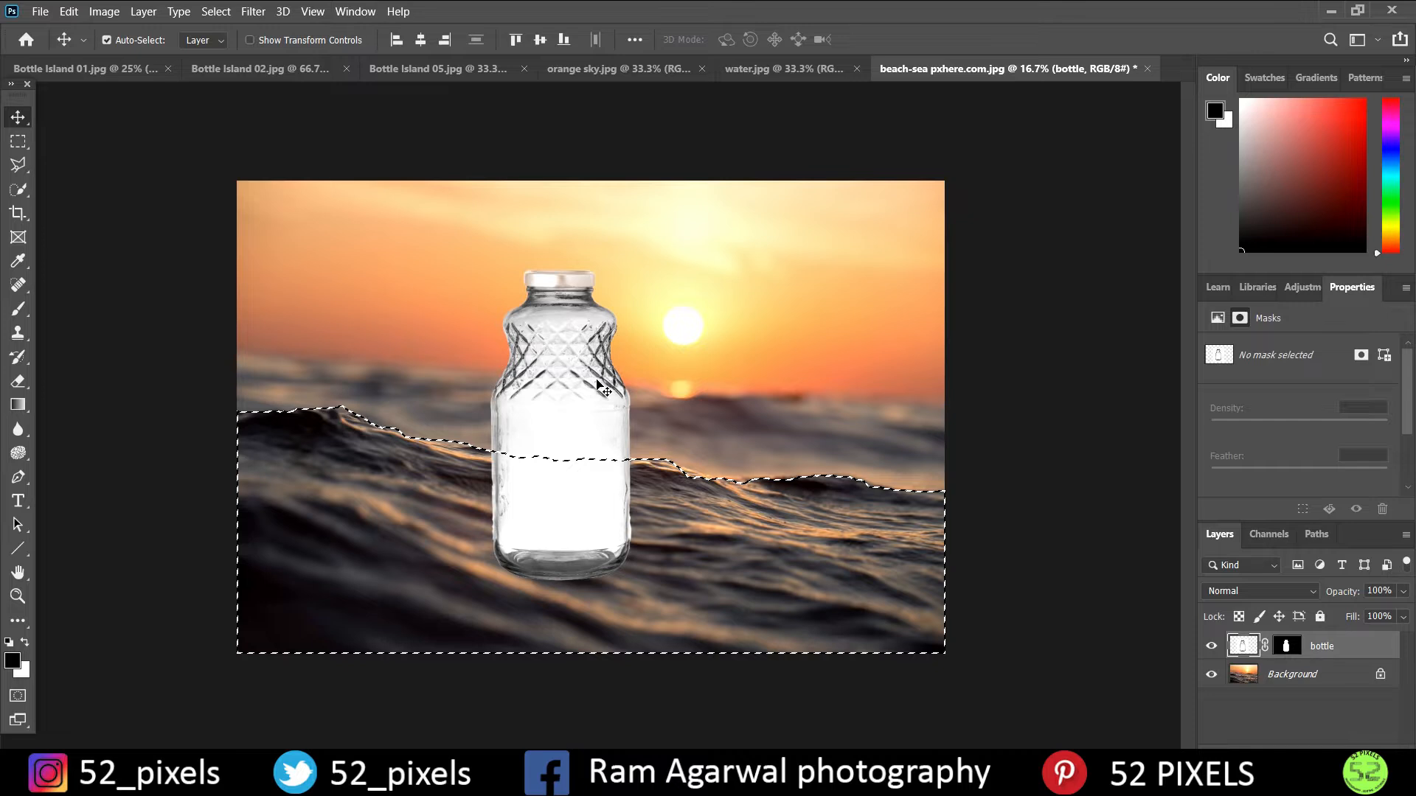
key("ctrl+z")
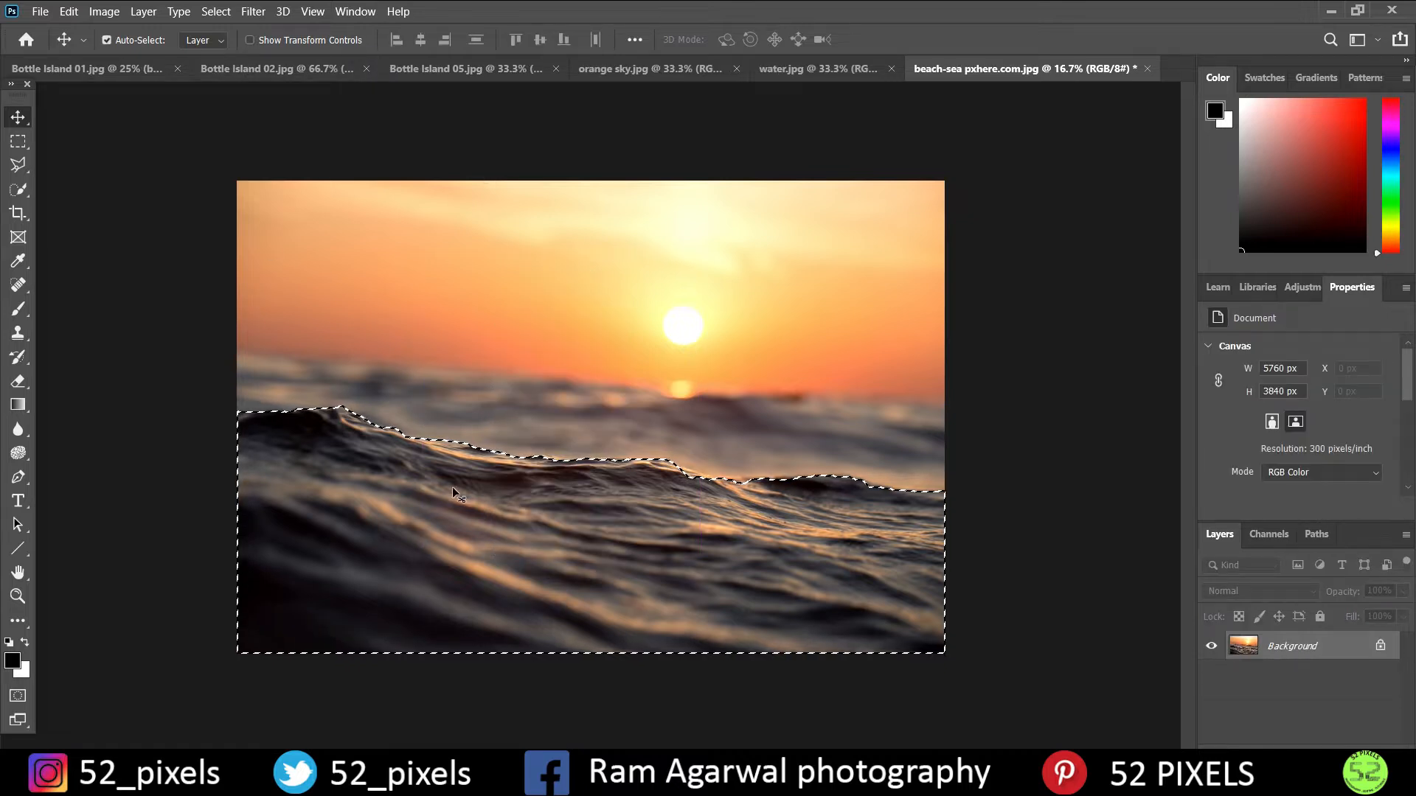
left_click(111, 68)
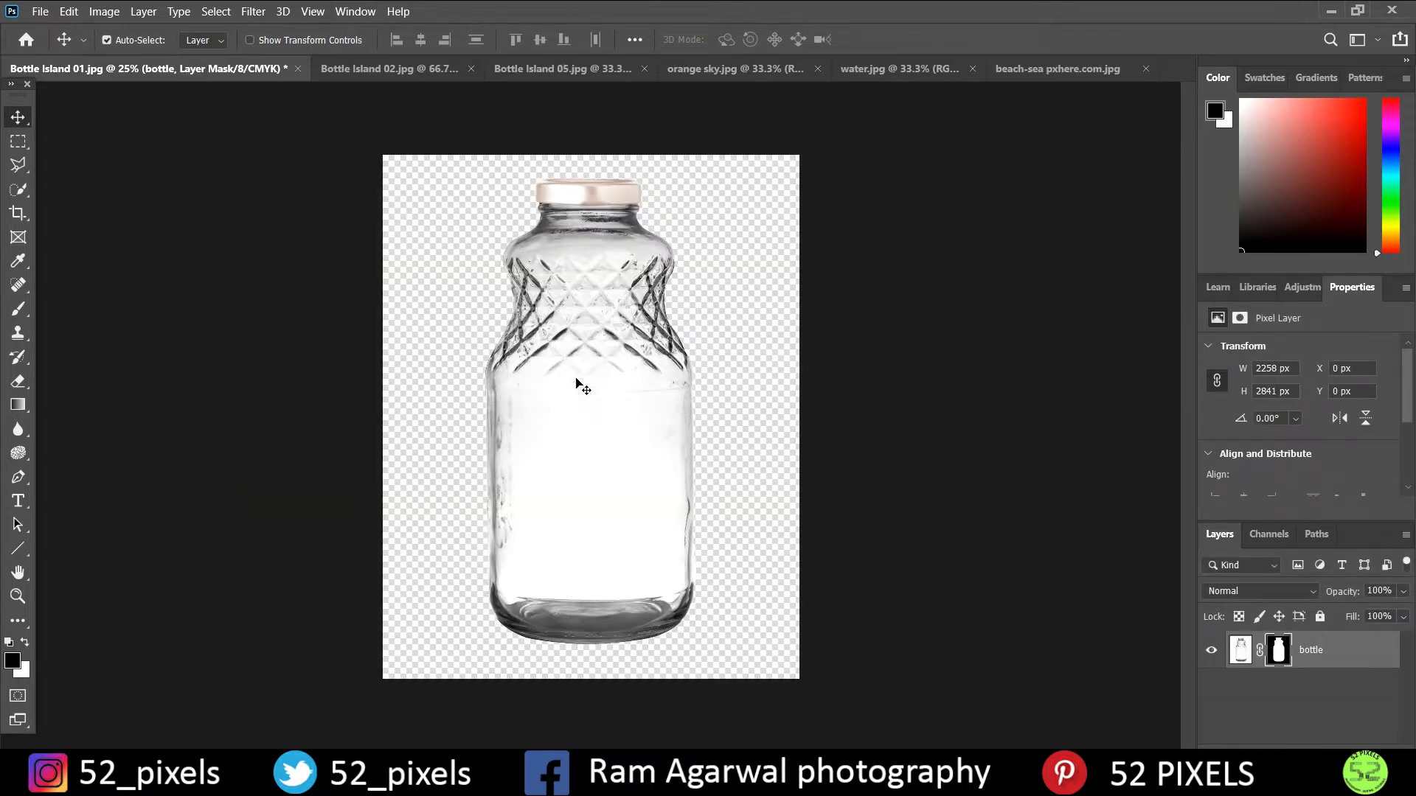
left_click(1083, 68)
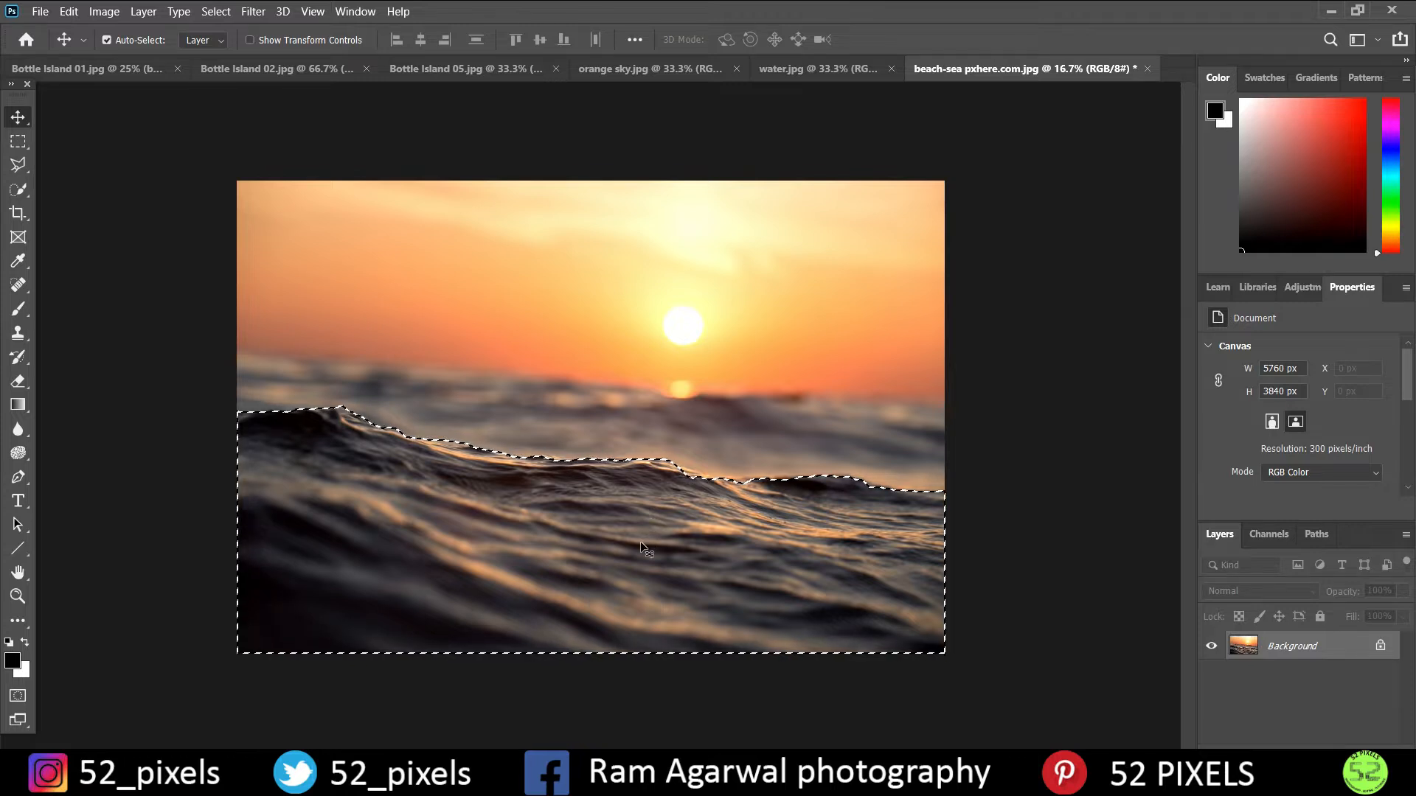
- Copy the selected foreground wave of the beach-sea image to a new layer and name it "wave"
key("ctrl+j")
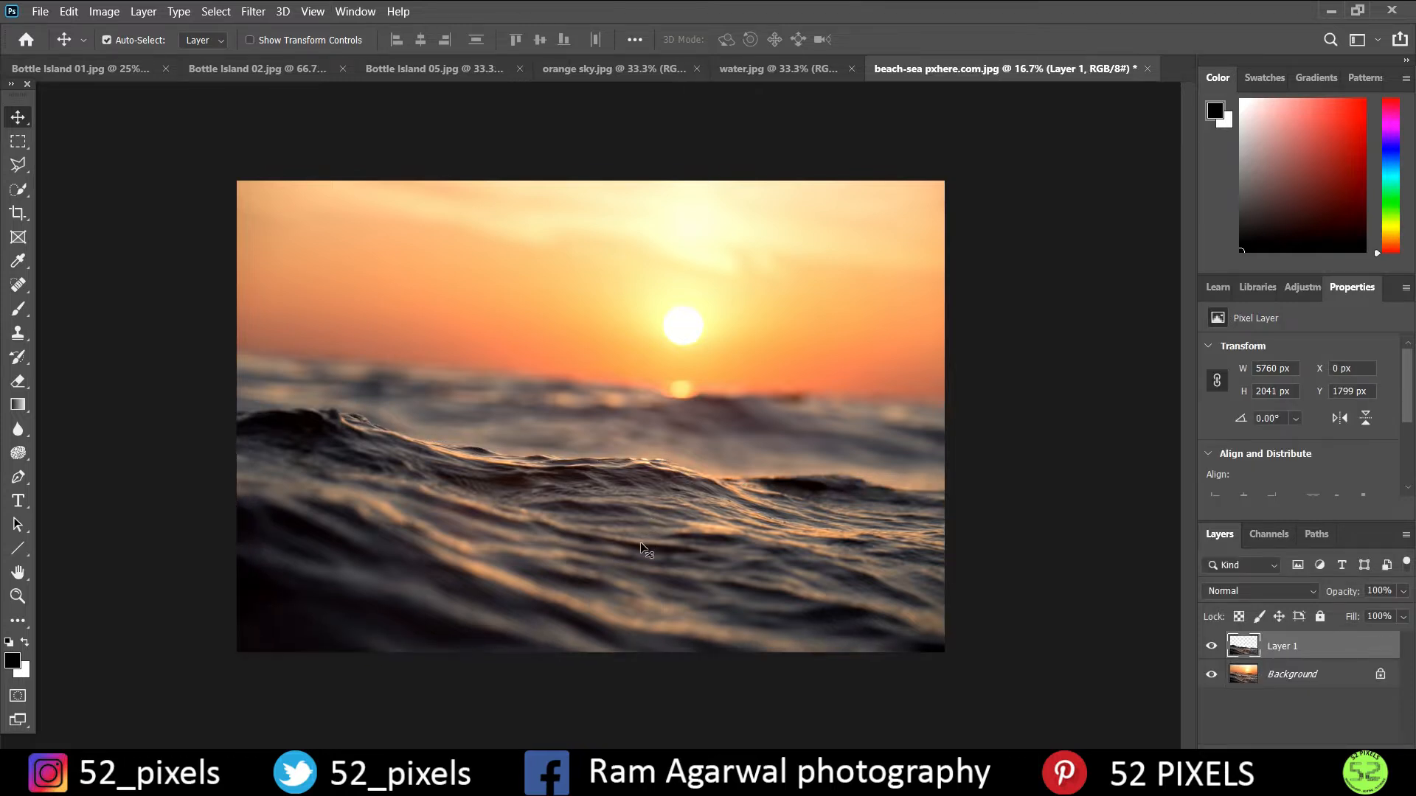
double_click(1287, 647)
type("wave")
key("Return")
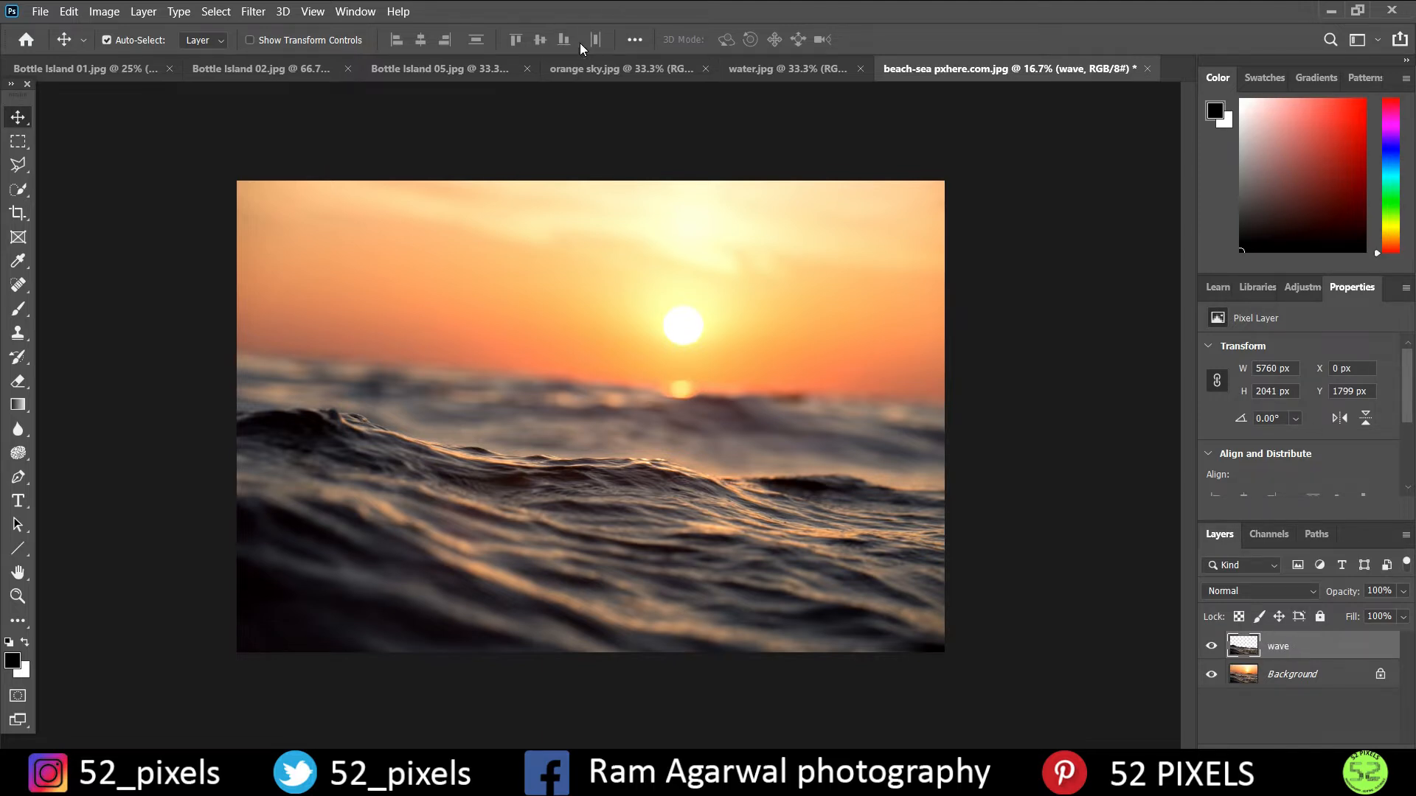
- Bring the masked bottle from Bottle Island 01.jpg into the beach-sea image and rotate it about 60° clockwise with its base on the wave crest
left_click(84, 69)
left_click_drag(604, 405, 354, 369)
key("ctrl")
key("ctrl+t")
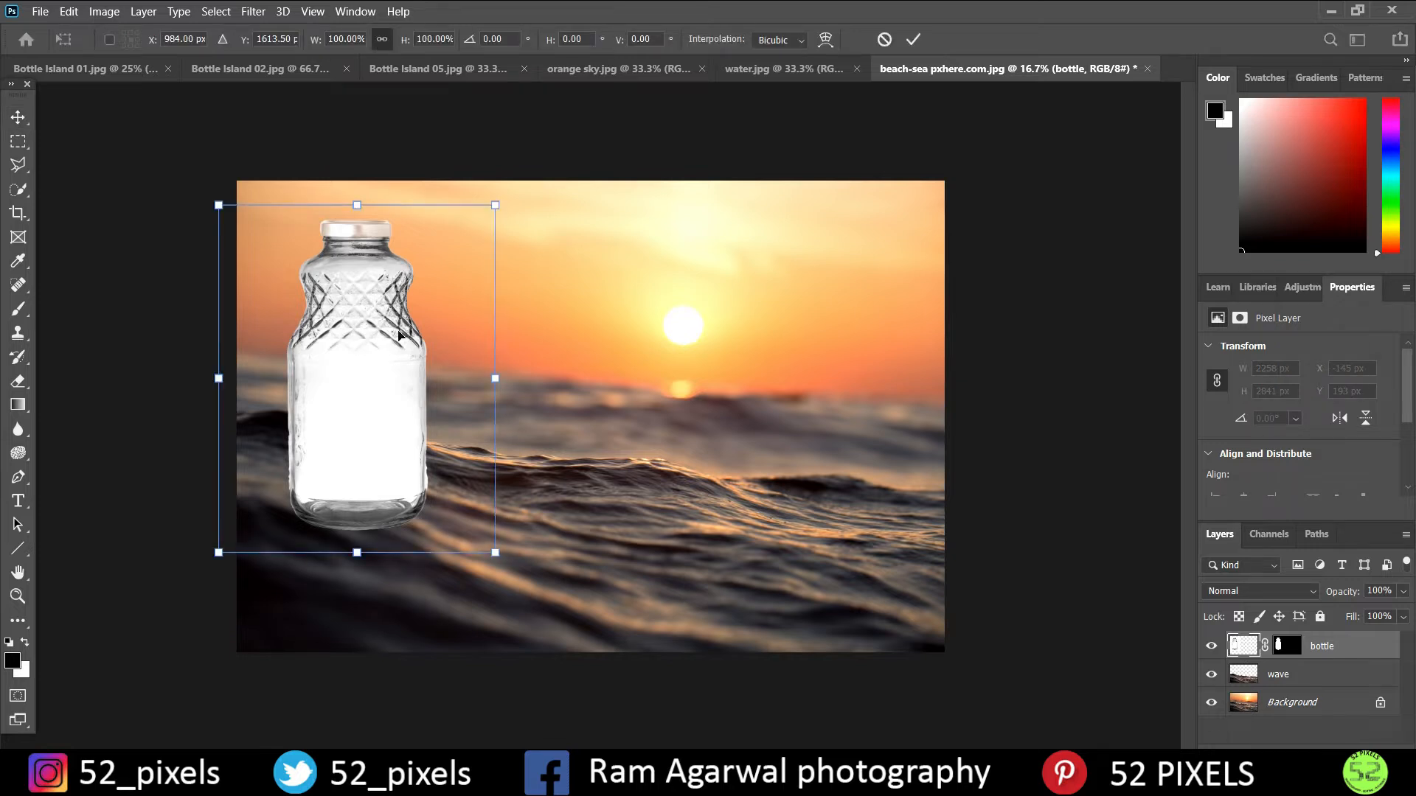
left_click_drag(522, 189, 719, 409)
left_click_drag(408, 337, 453, 299)
left_click_drag(774, 332, 775, 339)
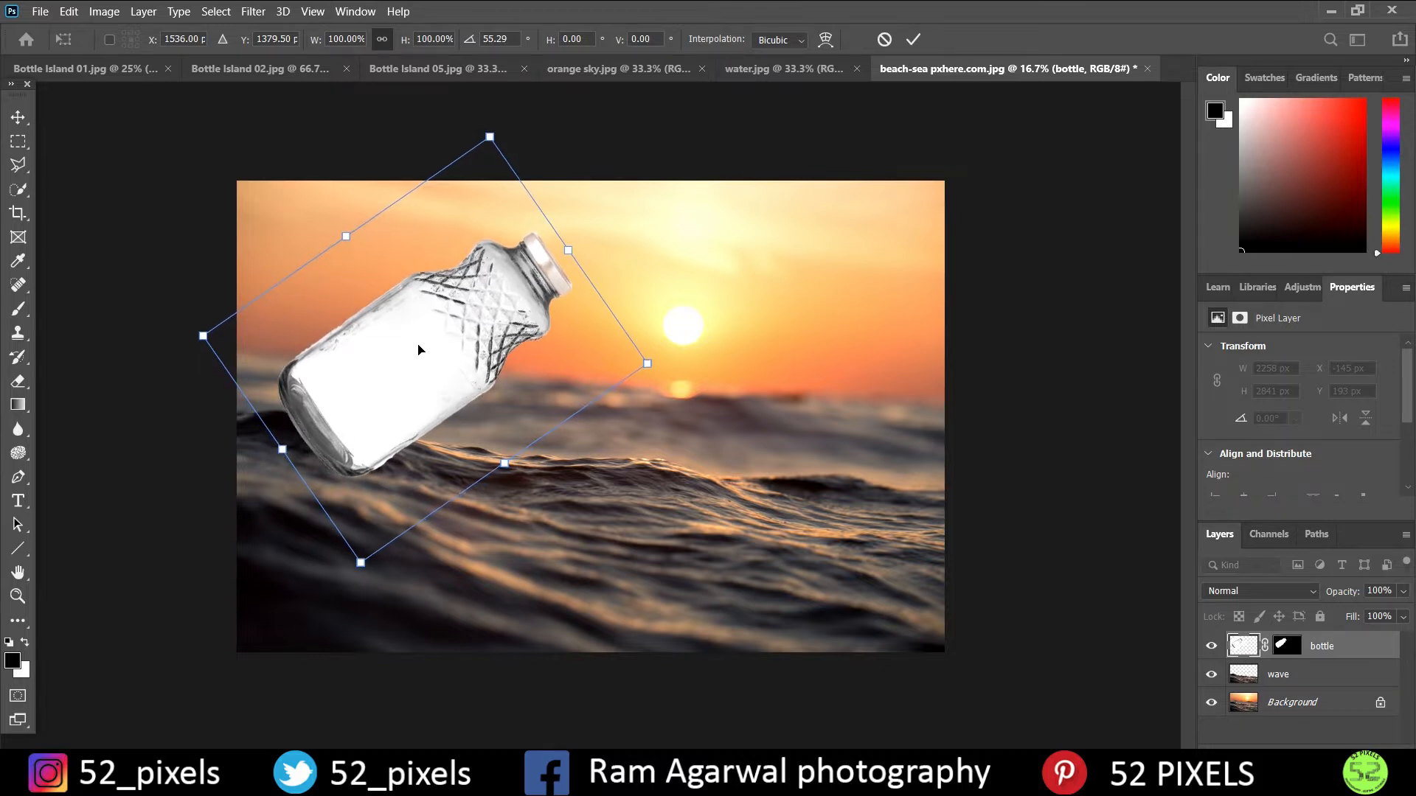
left_click_drag(671, 363, 673, 369)
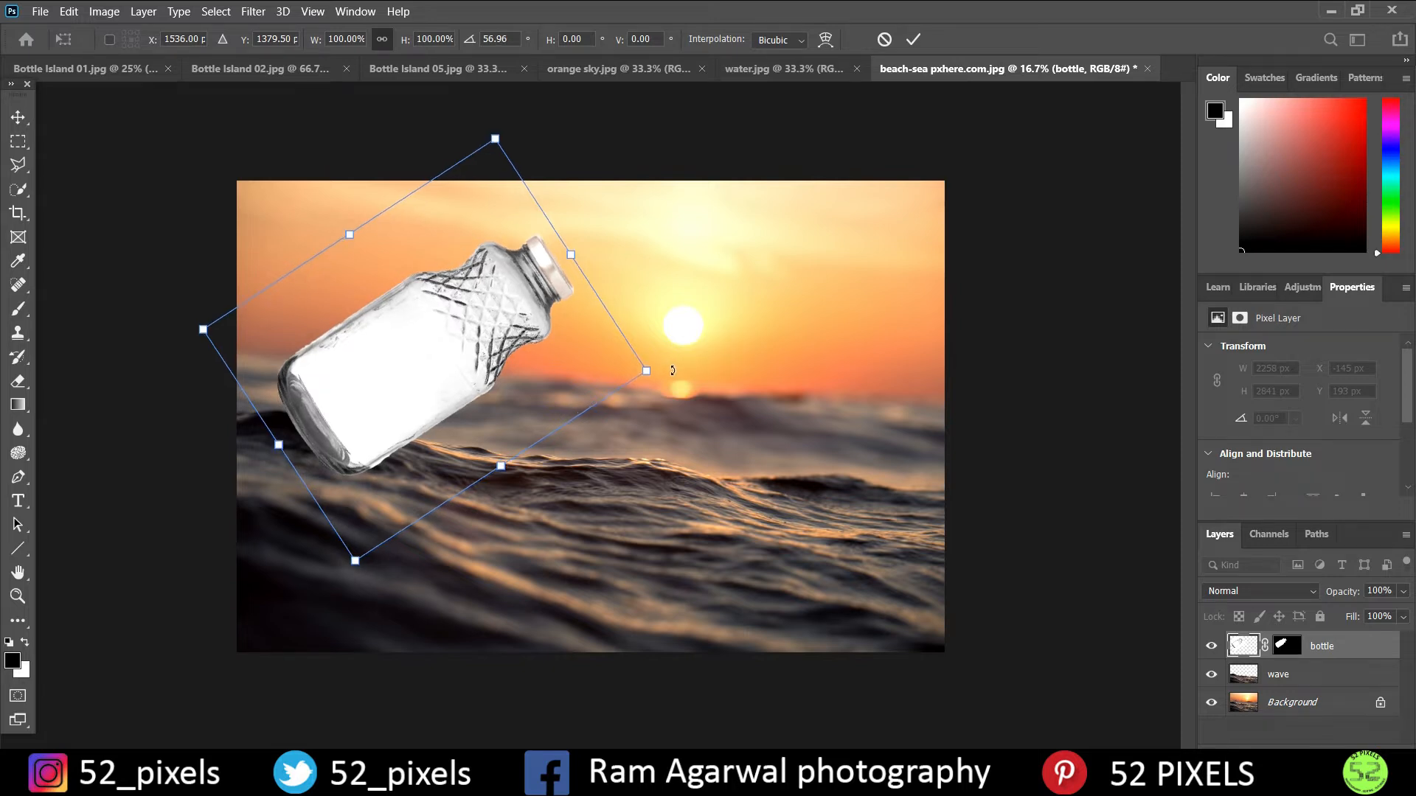
left_click_drag(452, 358, 455, 350)
left_click_drag(740, 363, 738, 377)
left_click_drag(500, 356, 486, 363)
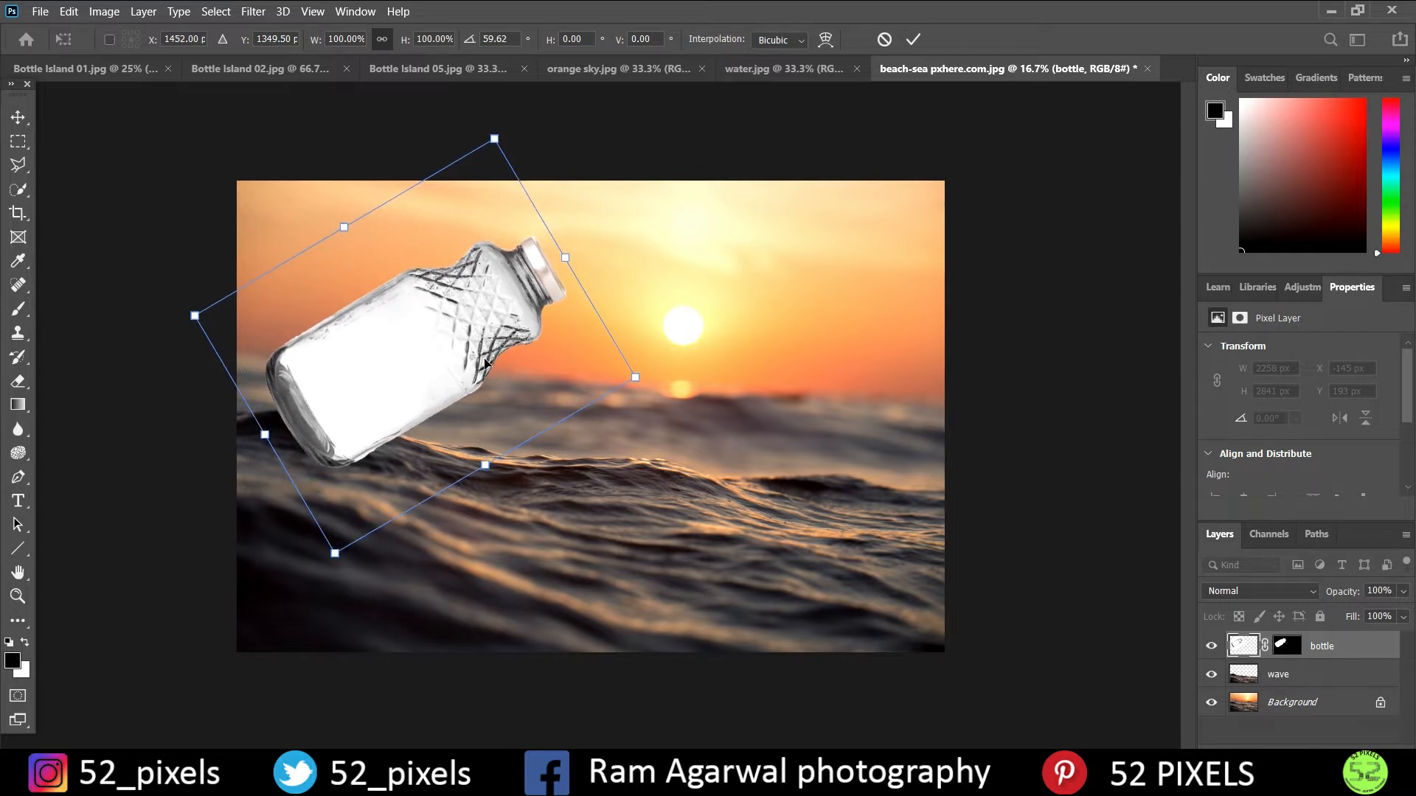
key("Return")
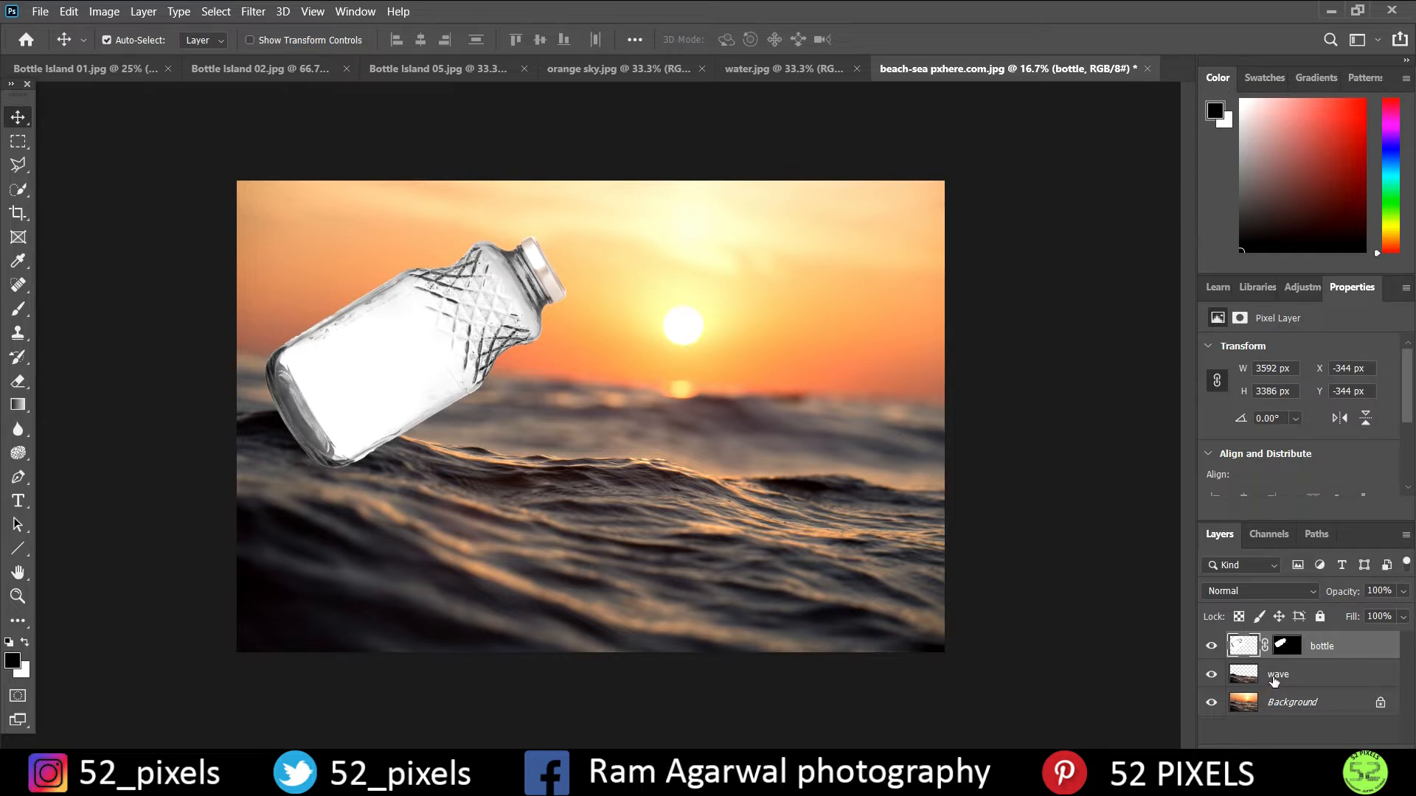
- Place the wave layer above the bottle layer and flatten the image
left_click_drag(1274, 680, 1277, 636)
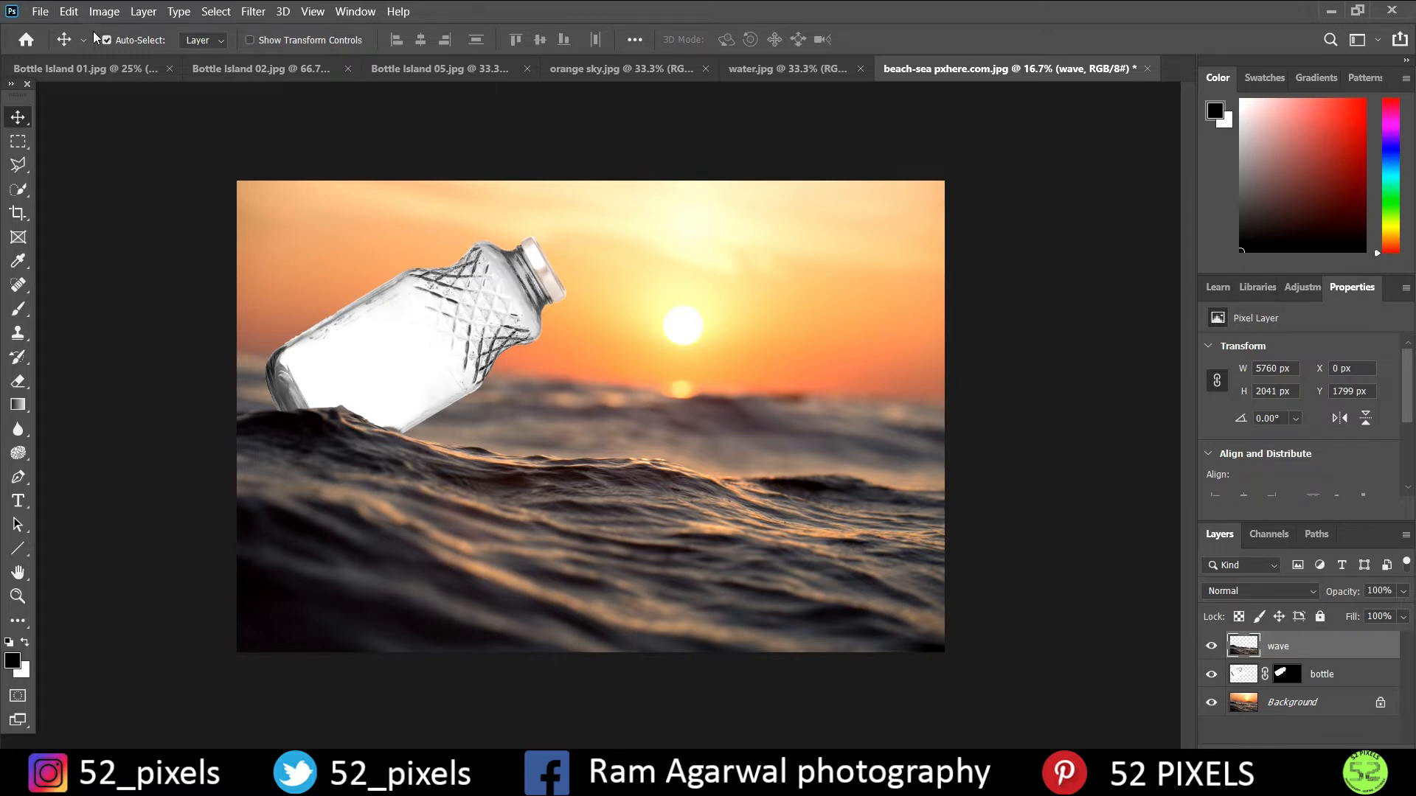
left_click(104, 12)
mouse_move(143, 12)
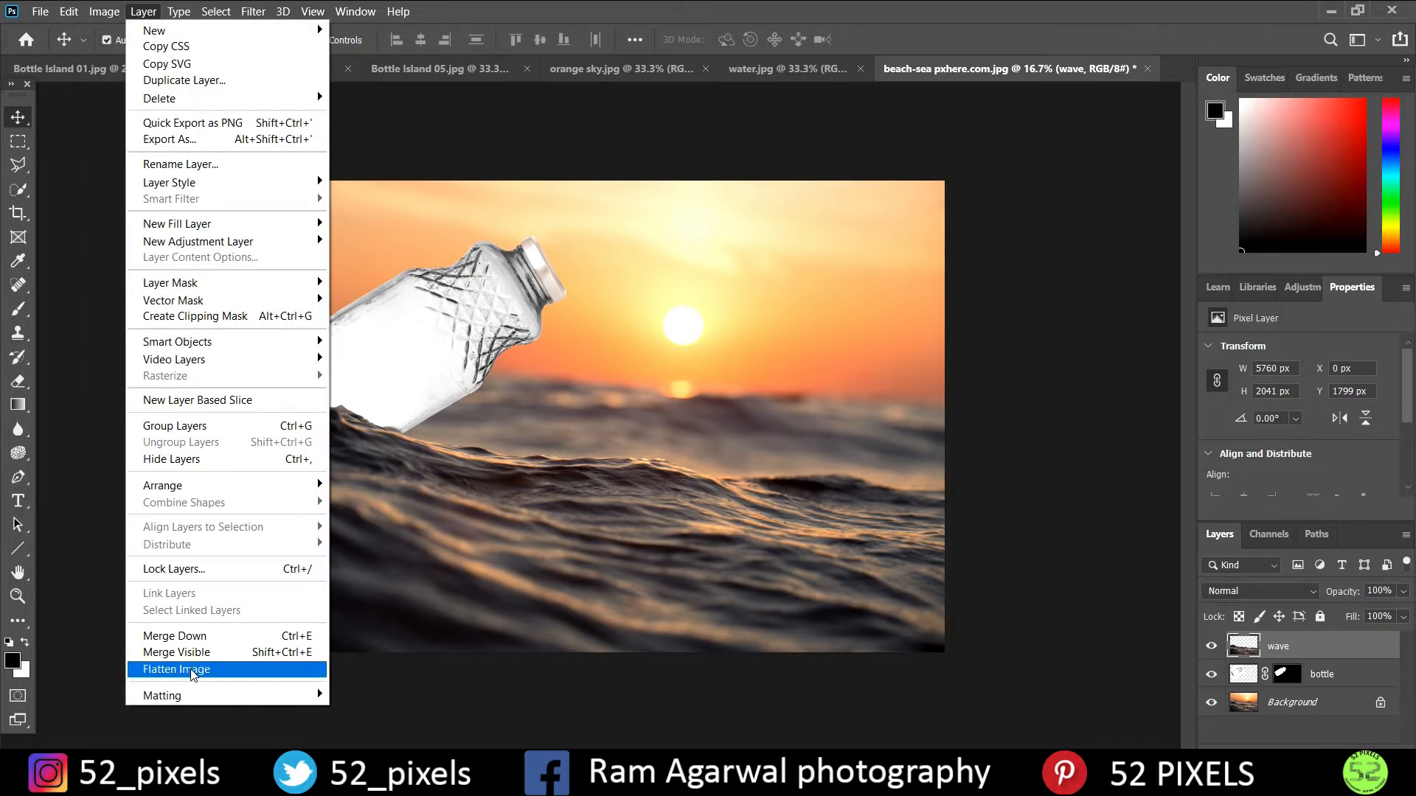
left_click(191, 670)
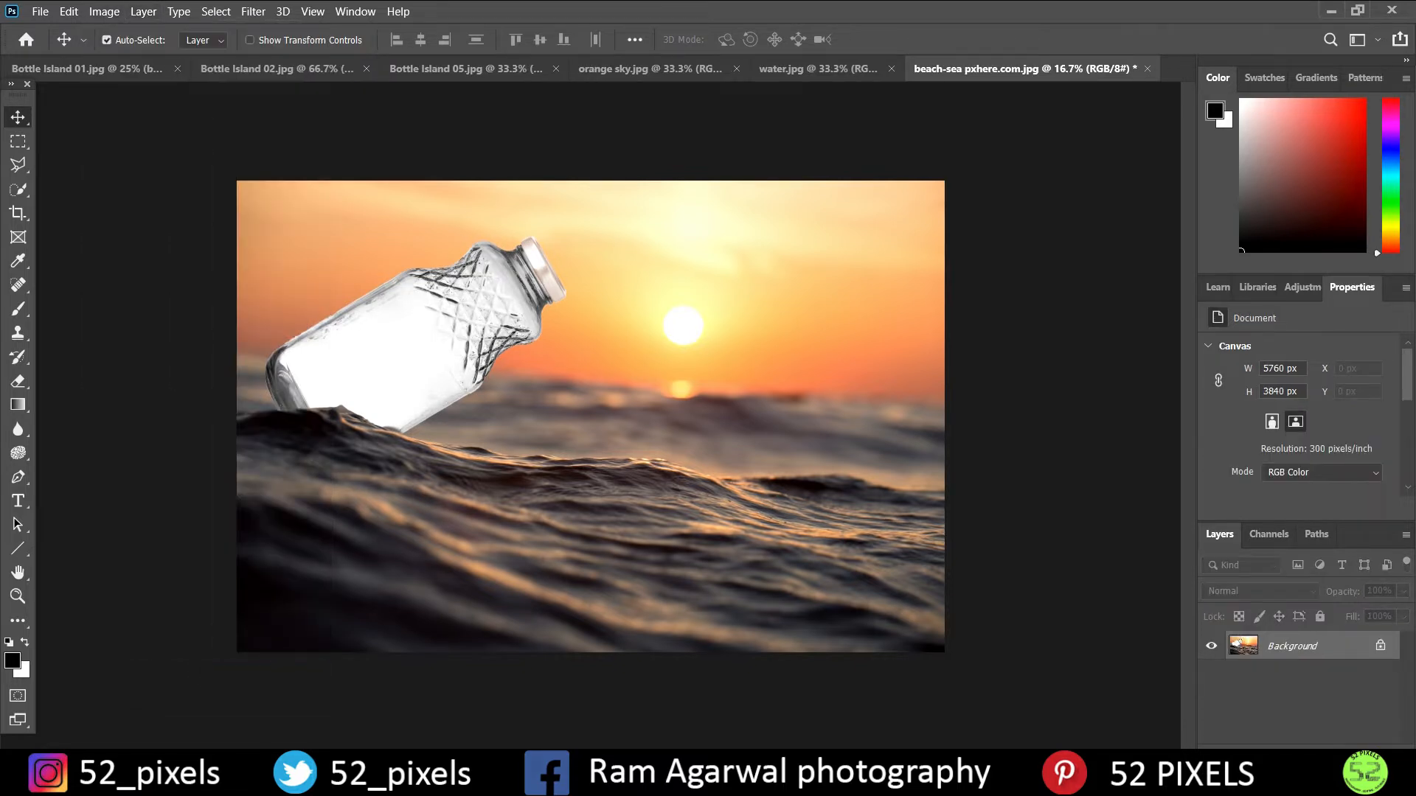
- Convert the locked Background into a regular layer named "background"
double_click(1327, 655)
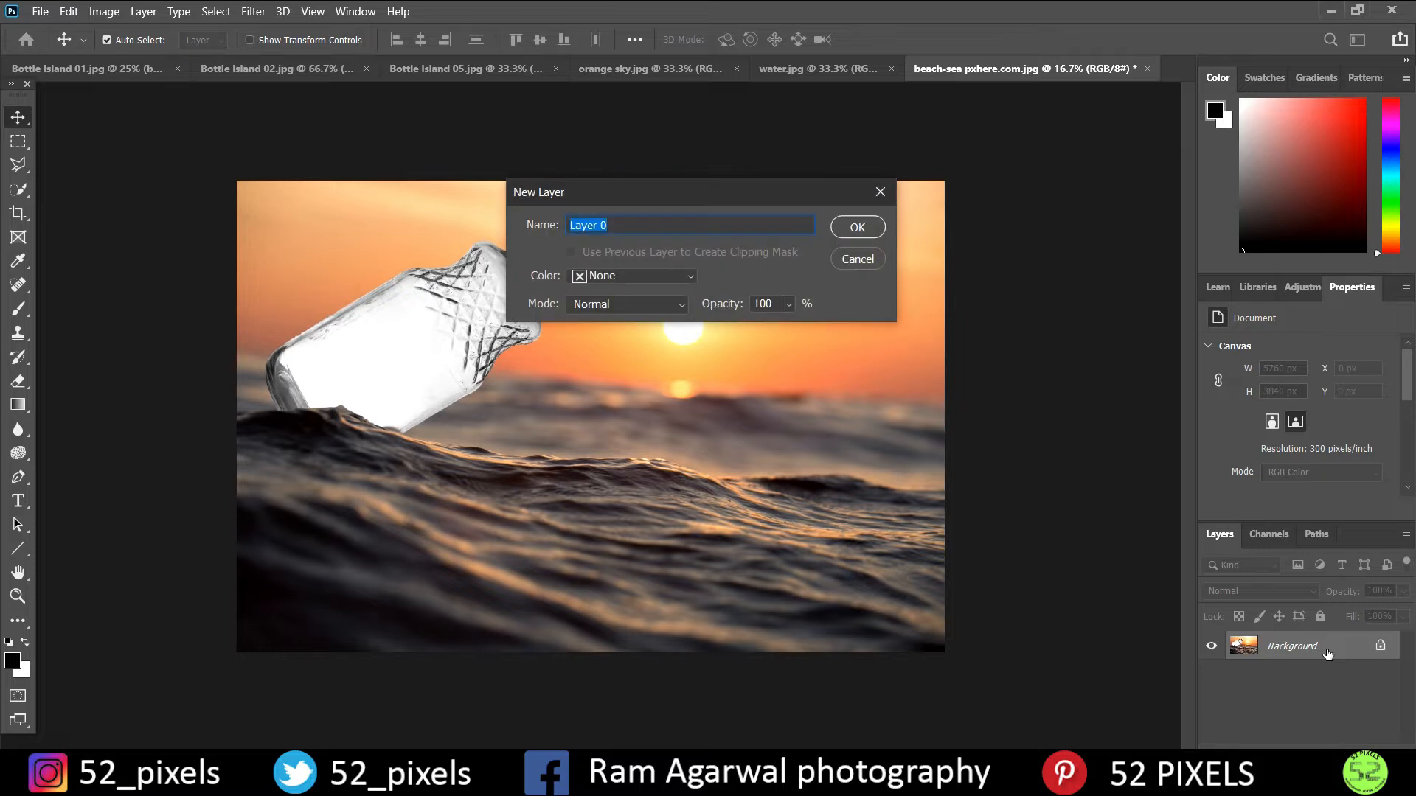
type("bac")
key("Return")
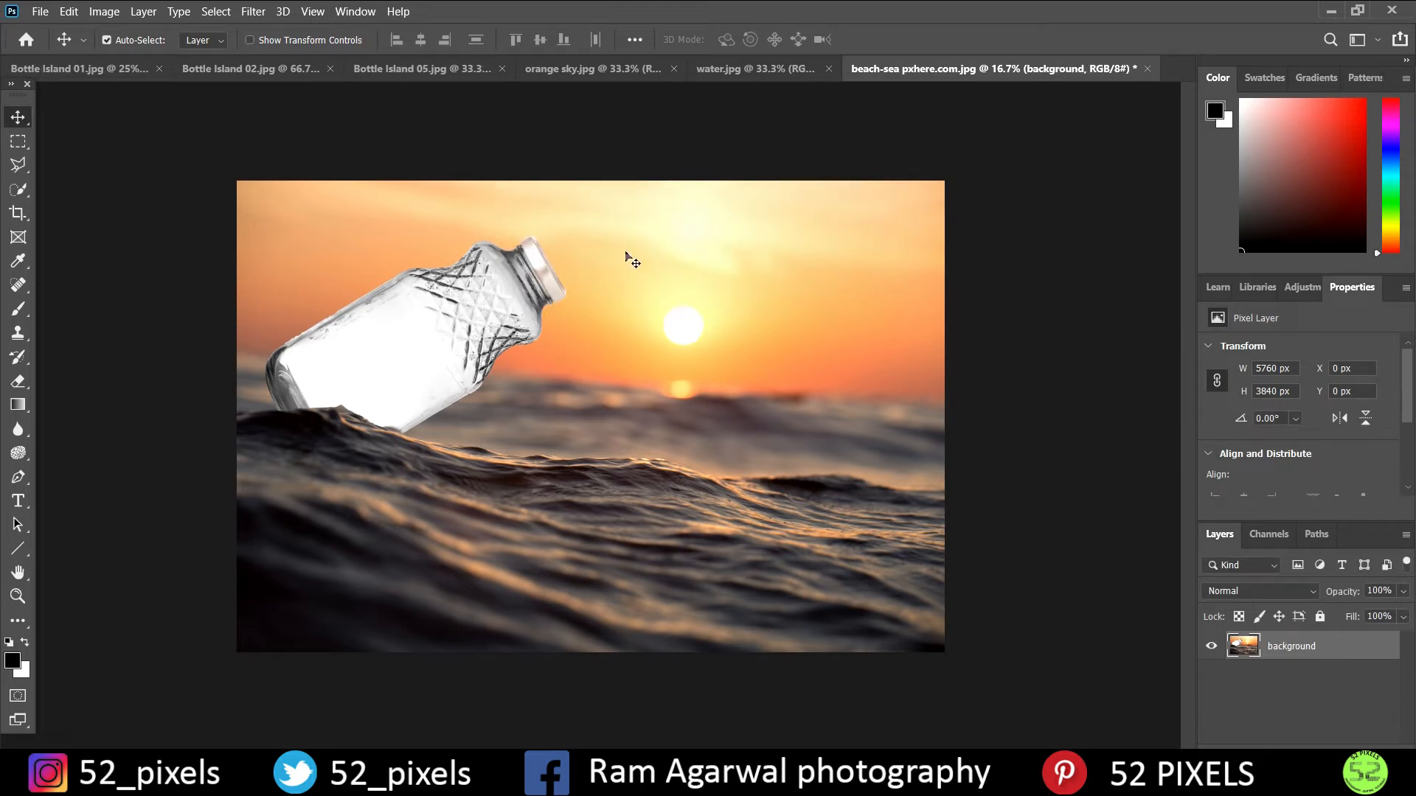
- Select the bottle's glass body and base with the Quick Selection tool, reducing the brush size to 100 for the base
left_click(12, 191)
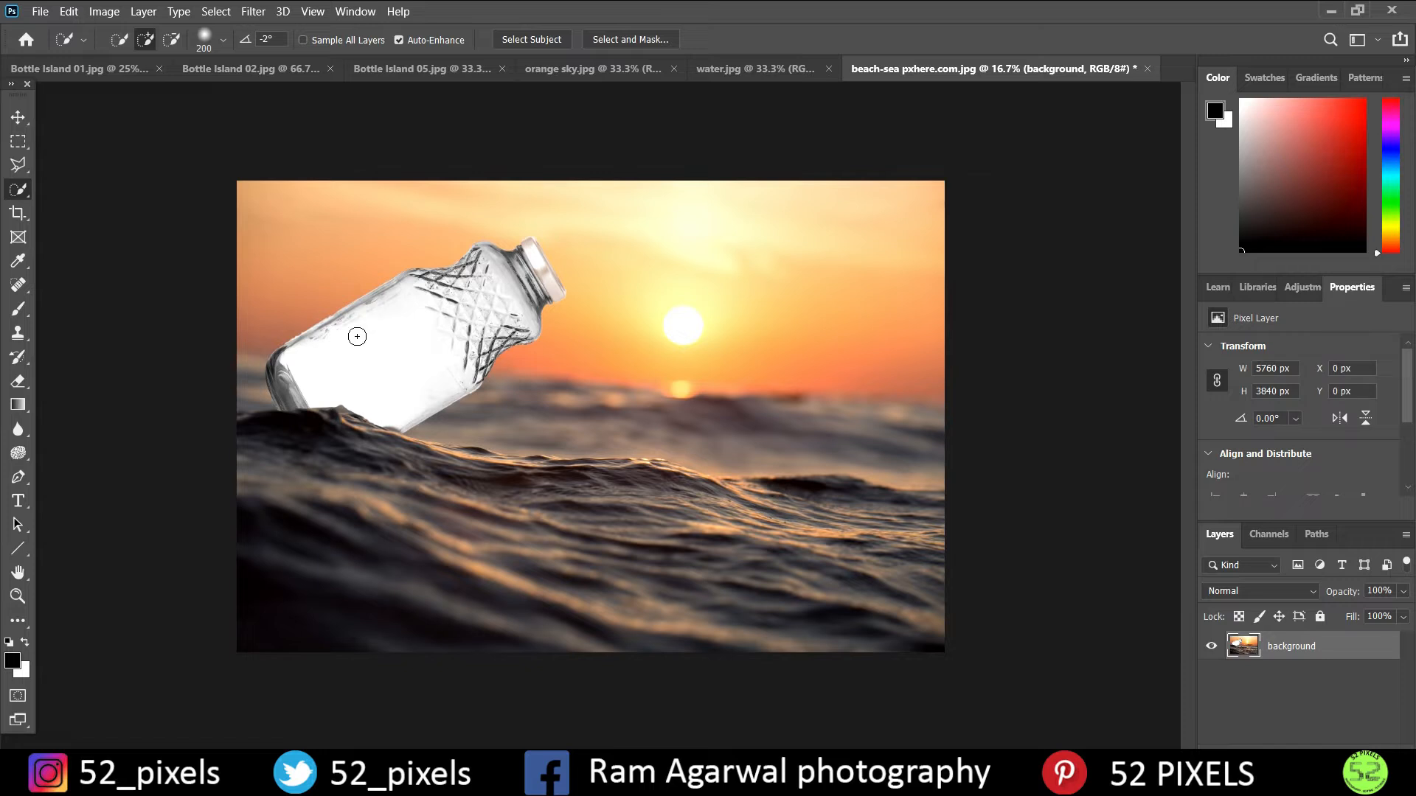
mouse_move(322, 357)
left_mouse_down()
mouse_move(468, 292)
mouse_move(488, 324)
left_mouse_up()
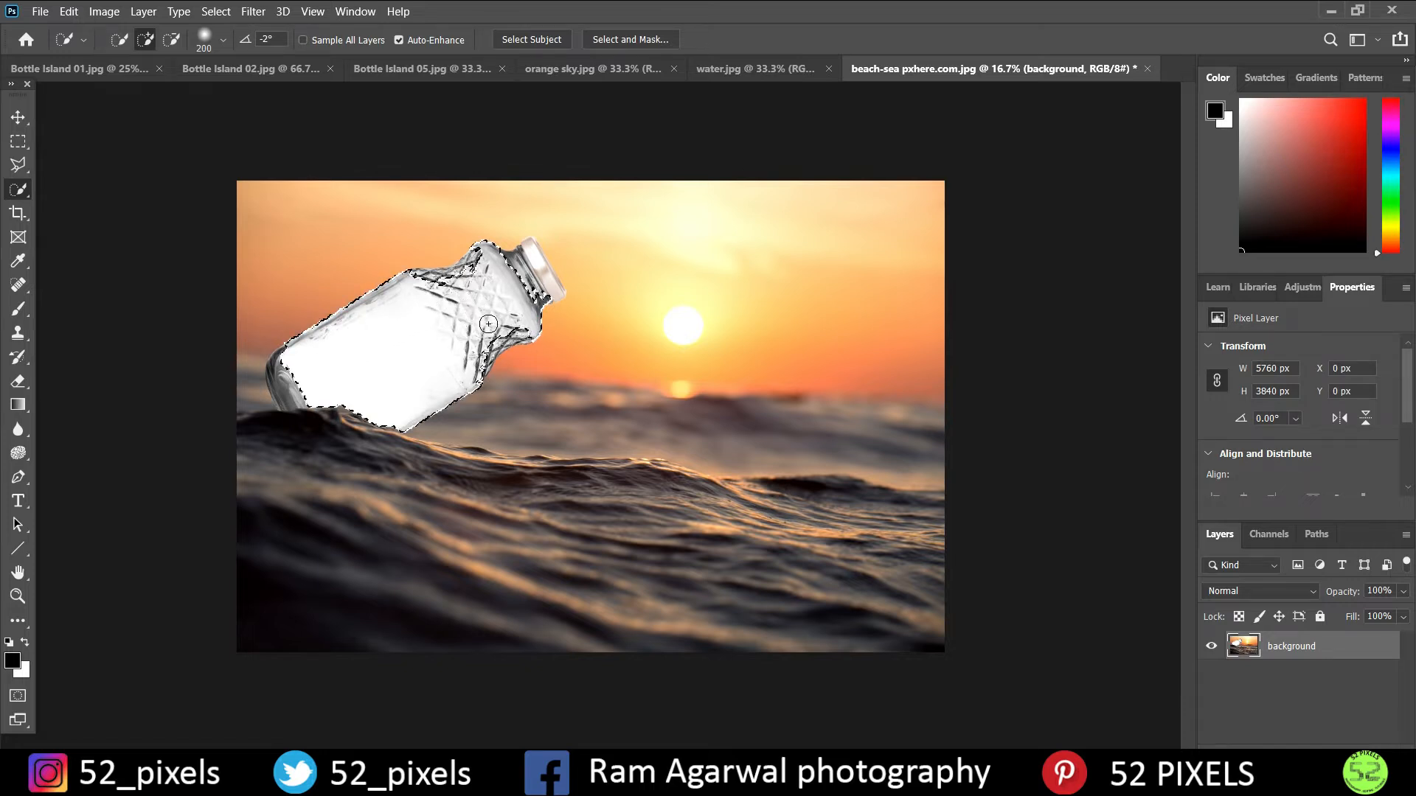
key("bracketleft")
key("bracketleft")
key("bracketleft")
key("bracketleft")
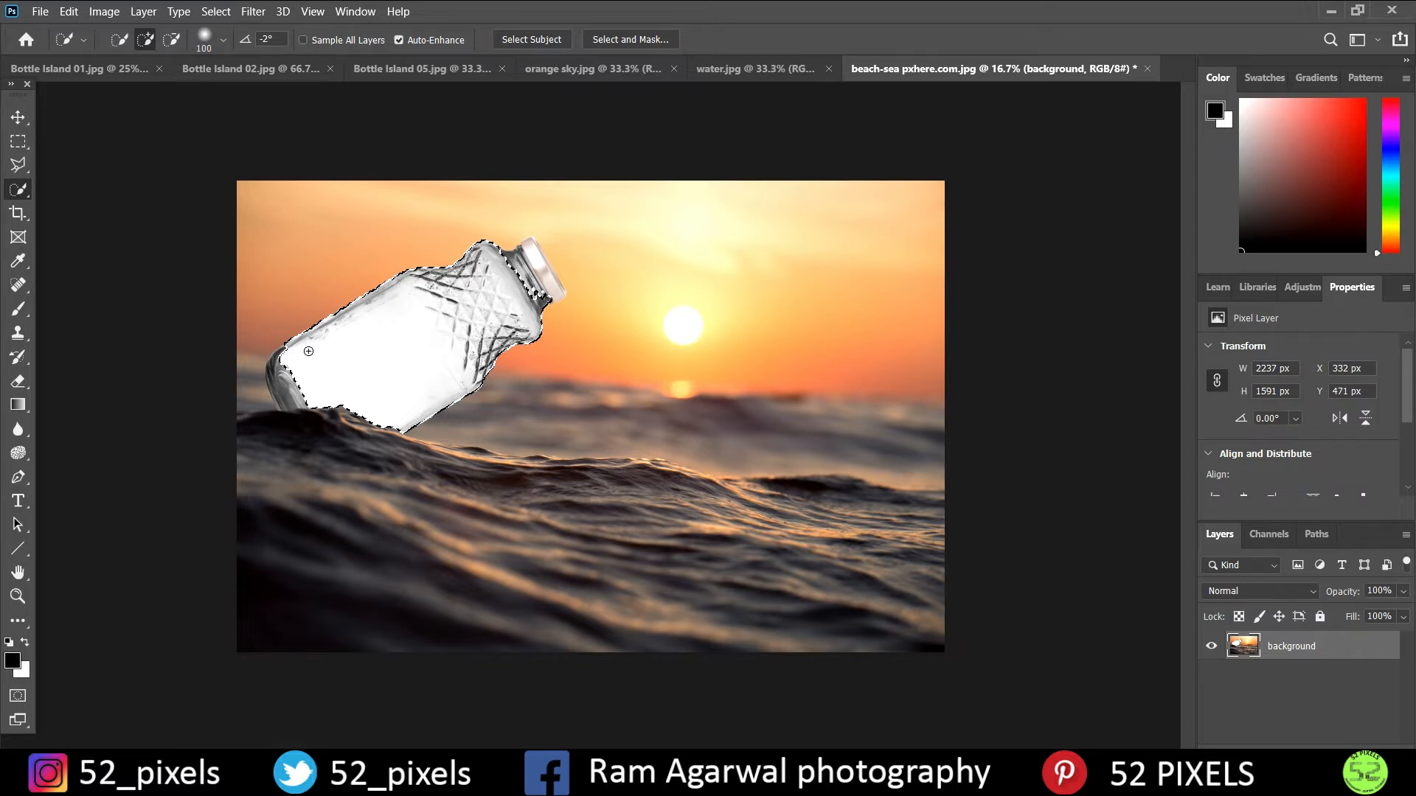
left_click_drag(284, 358, 277, 372)
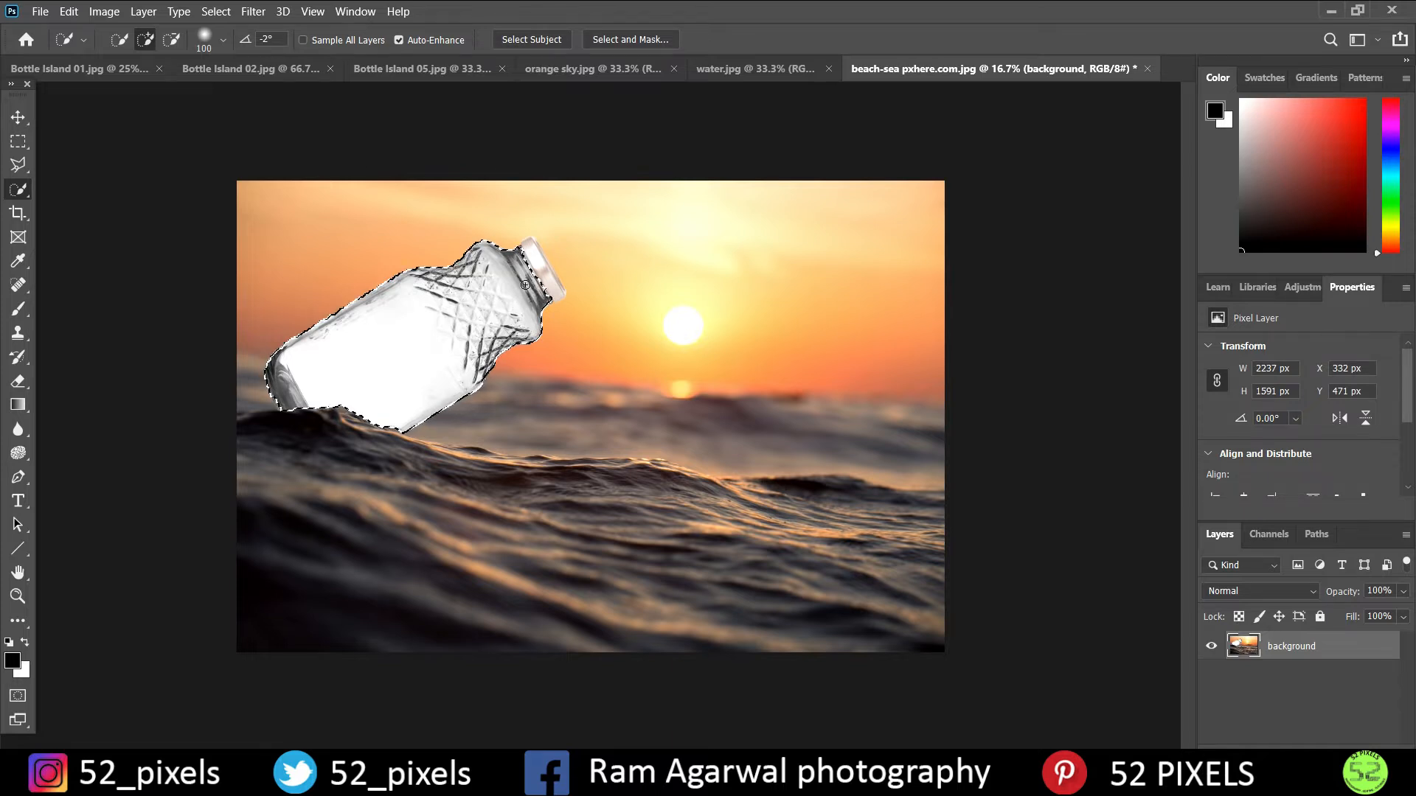
- Refine the glass selection along the bottle's neck with a brush reduced to size 25, leaving the cap out
key("ctrl+plus")
key("ctrl+plus")
scroll(472, 301, "up", 3)
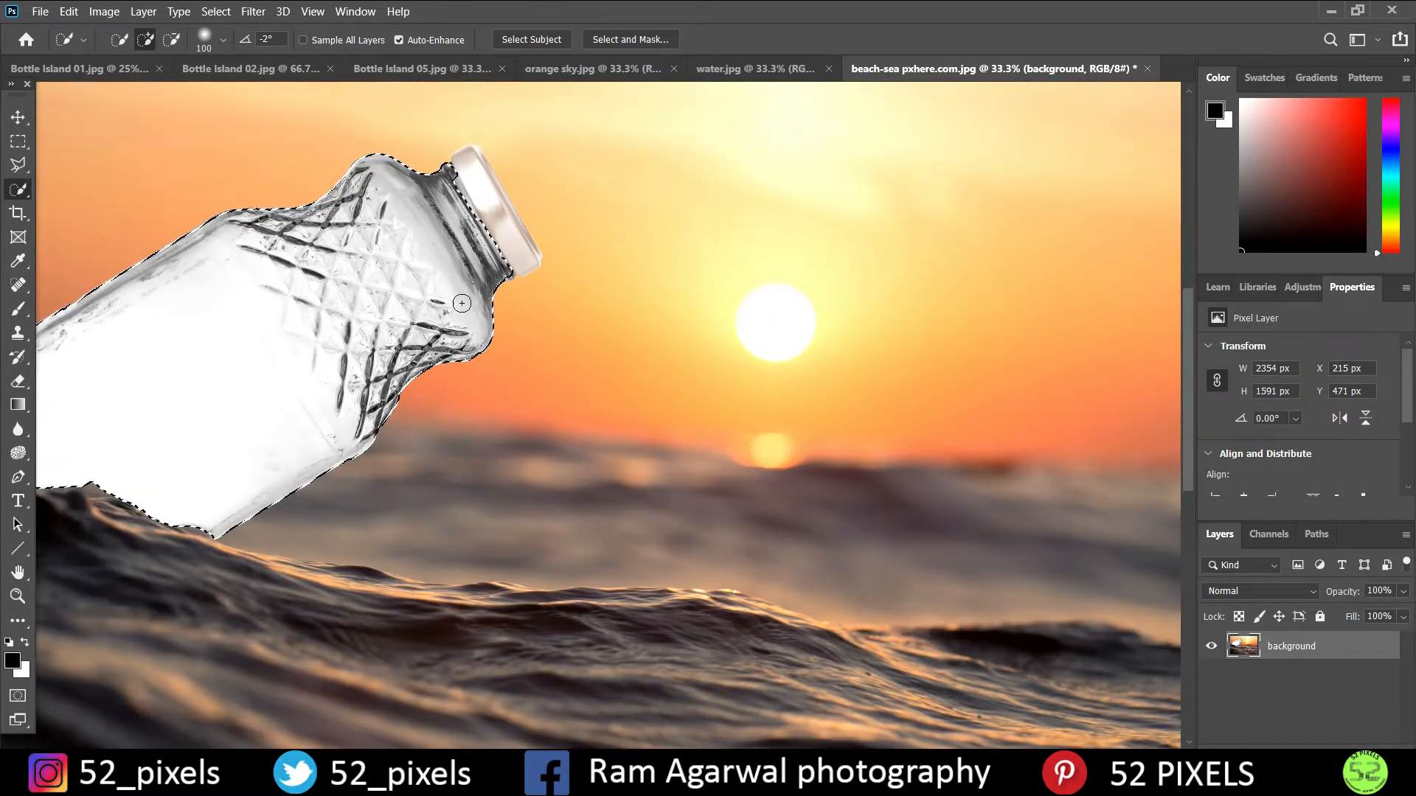
scroll(462, 303, "up", 3)
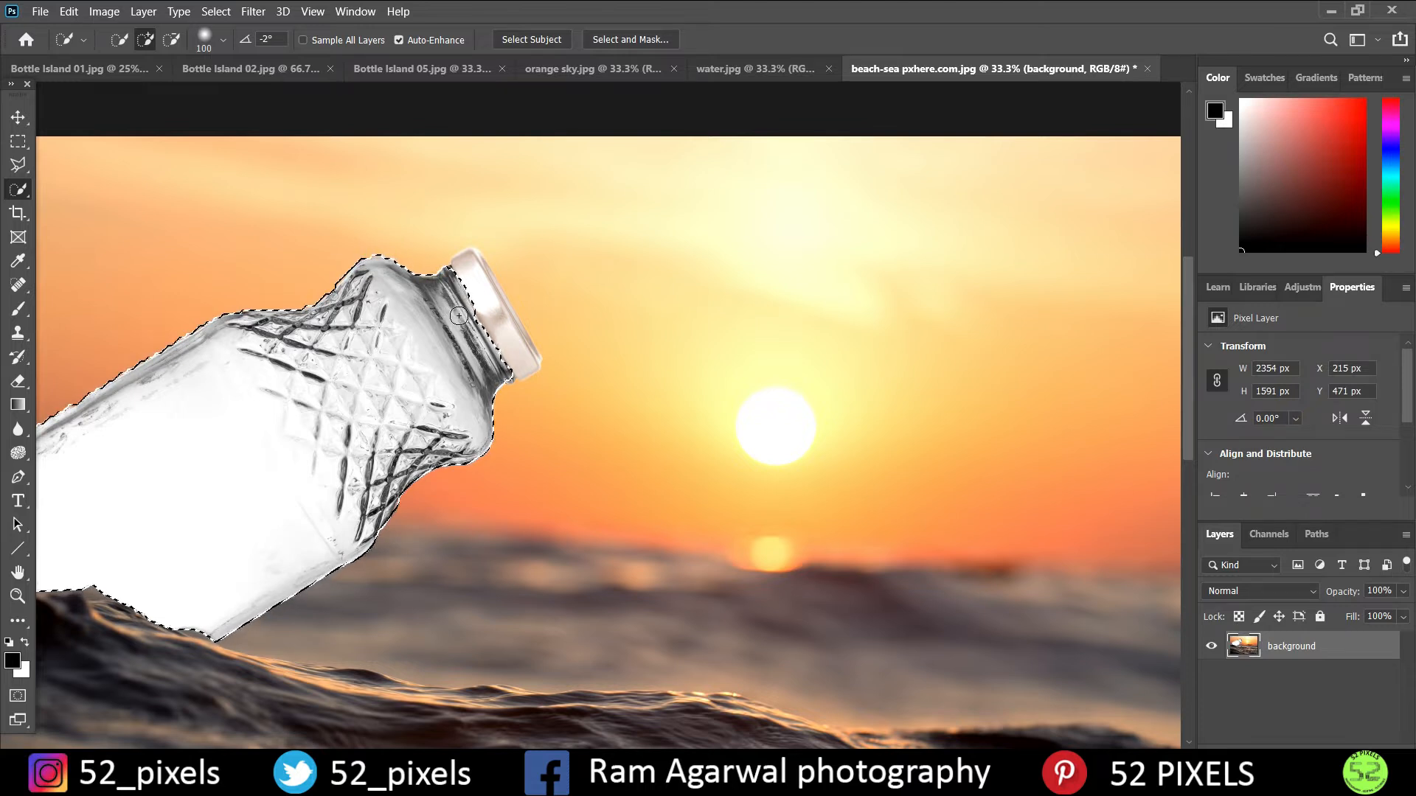
left_click_drag(459, 316, 509, 265)
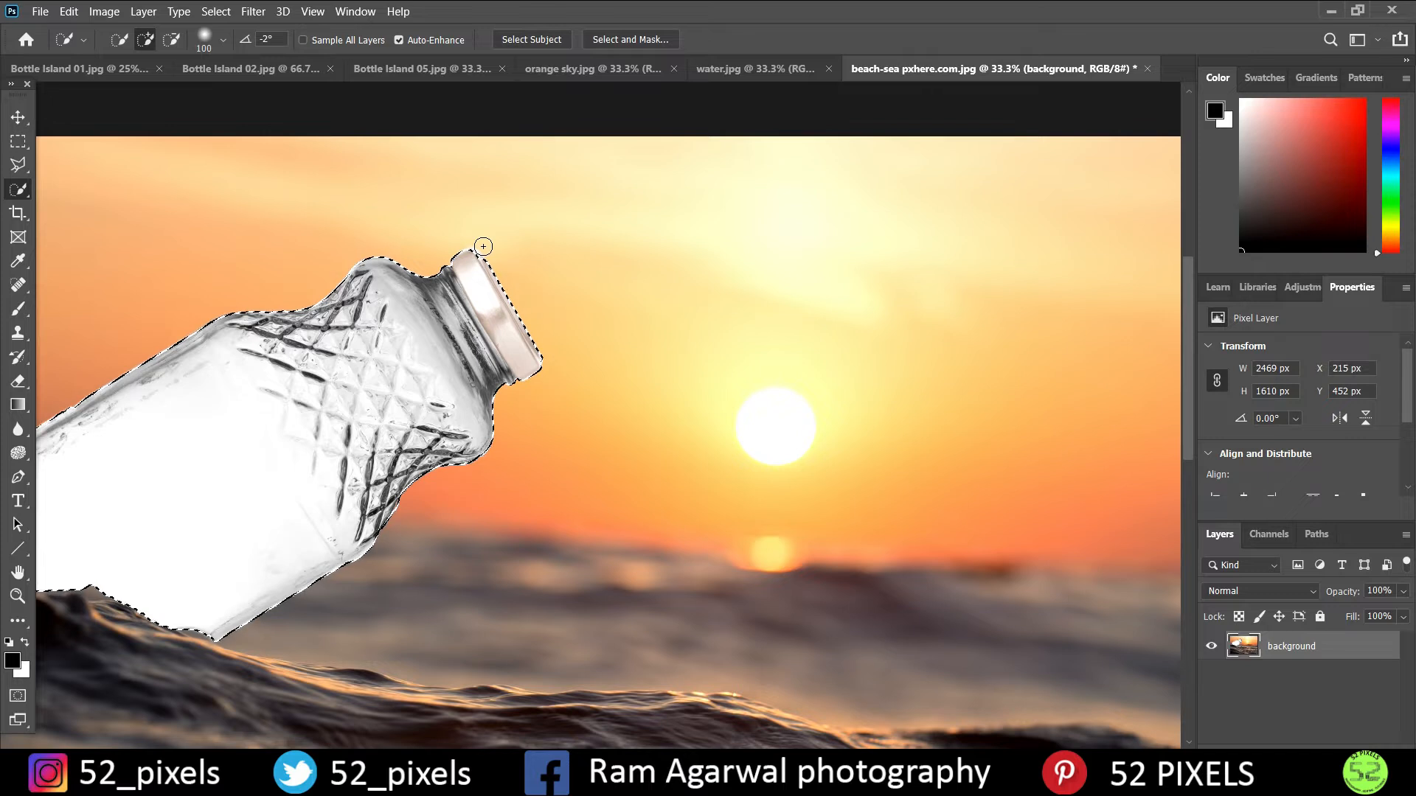
key("alt")
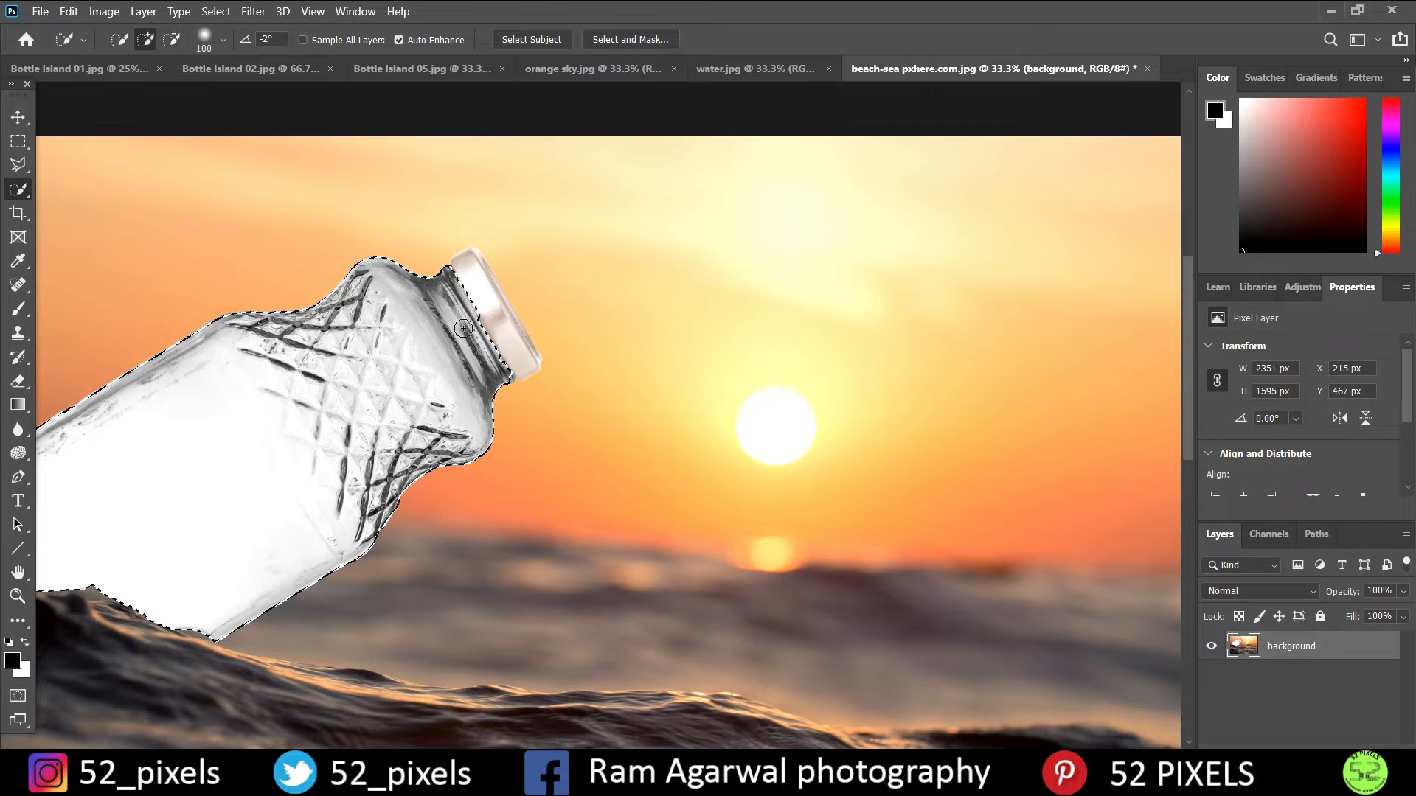
key("bracketleft")
key("bracketleft")
key("bracketleft")
key("bracketleft")
key("bracketleft")
key("bracketleft")
key("bracketleft")
key("bracketleft")
key("bracketleft")
key("bracketleft")
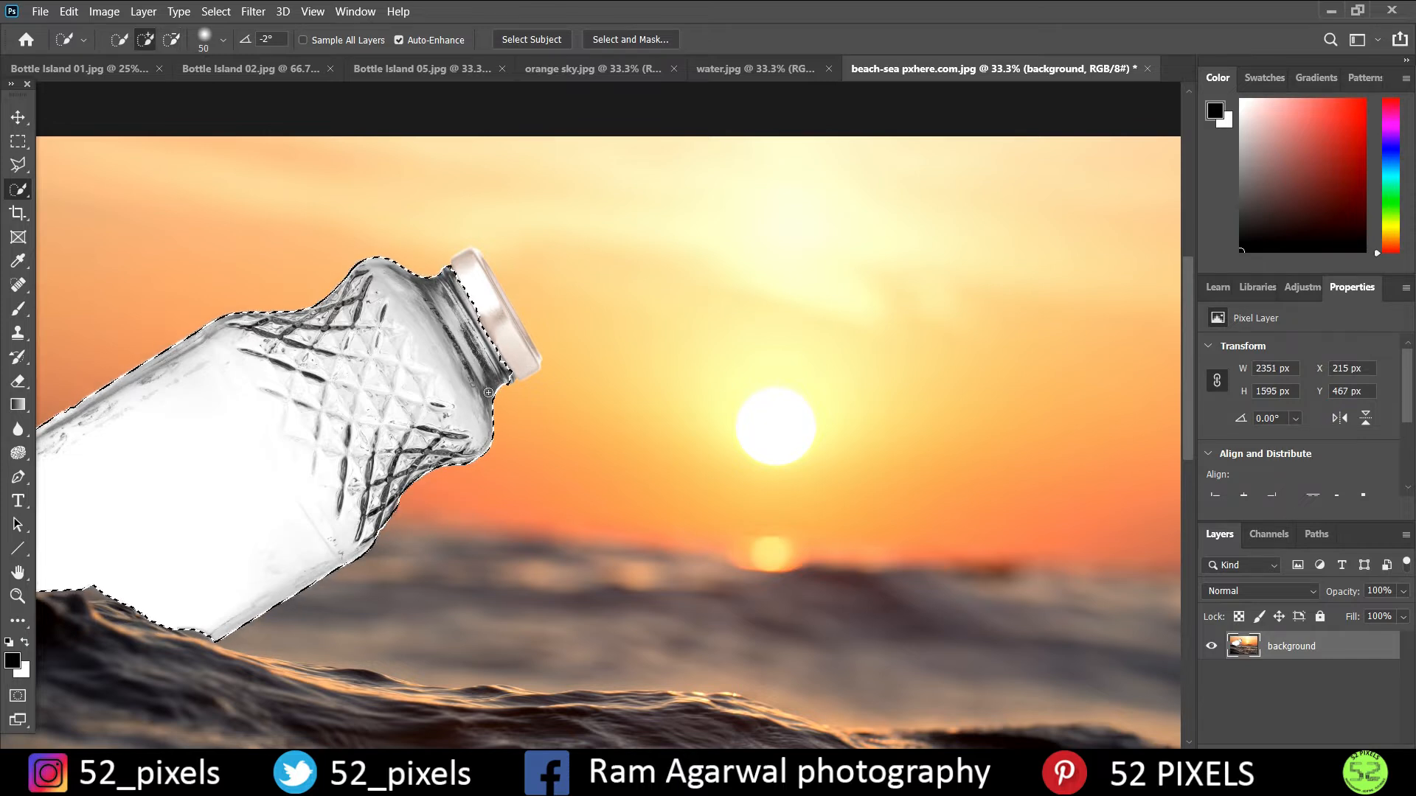
left_click(505, 381)
key("alt")
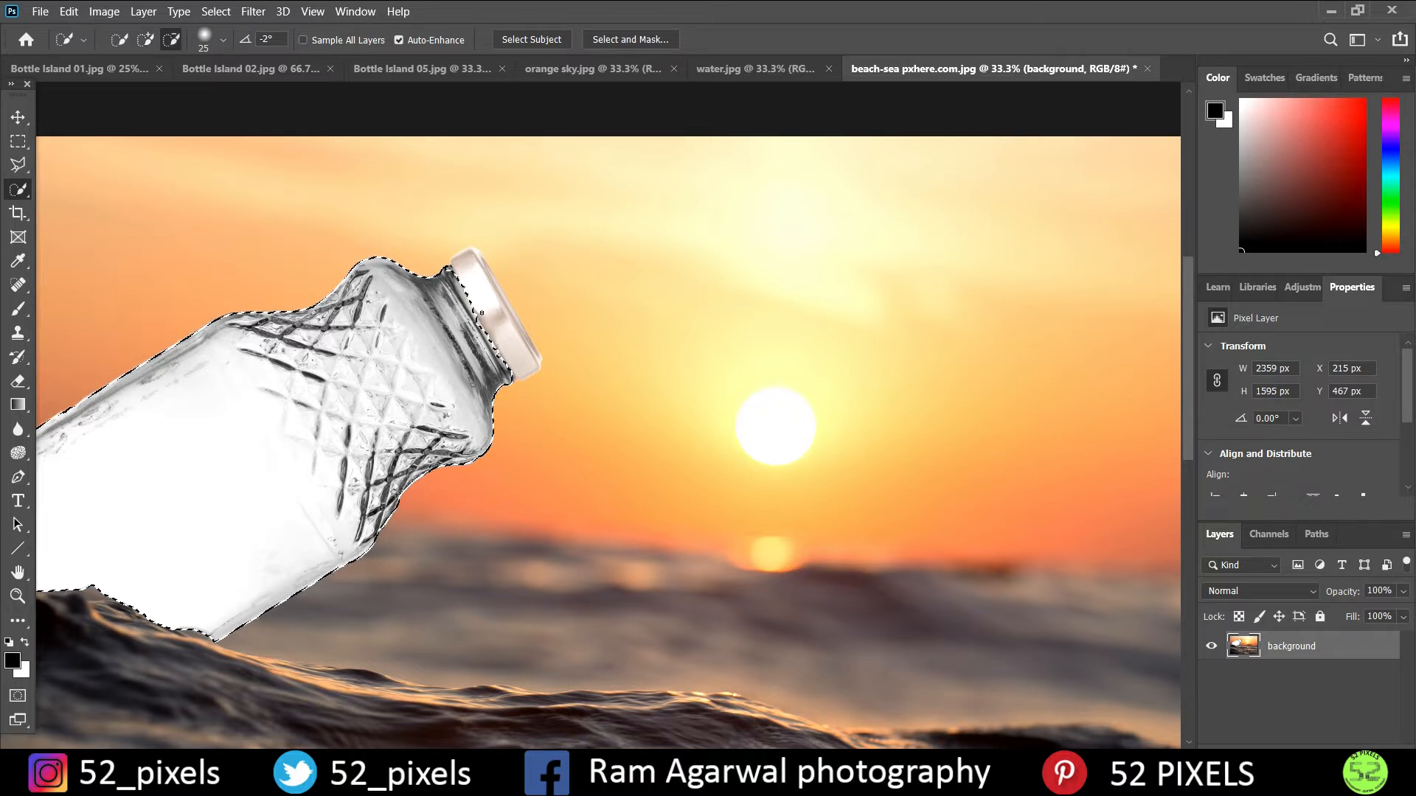
- Save the bottle glass selection as a new channel named "copy"
scroll(553, 404, "down", 1)
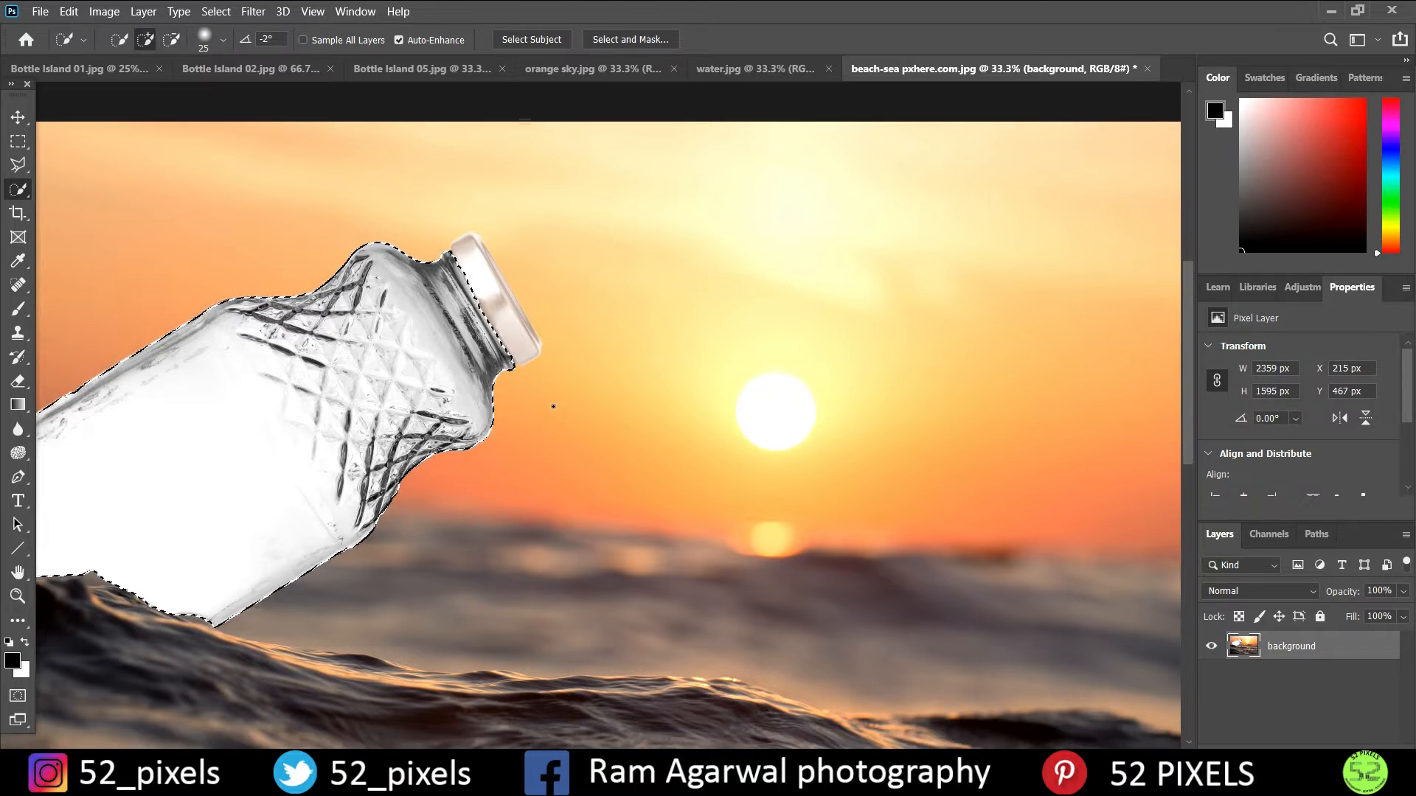
scroll(553, 406, "down", 1)
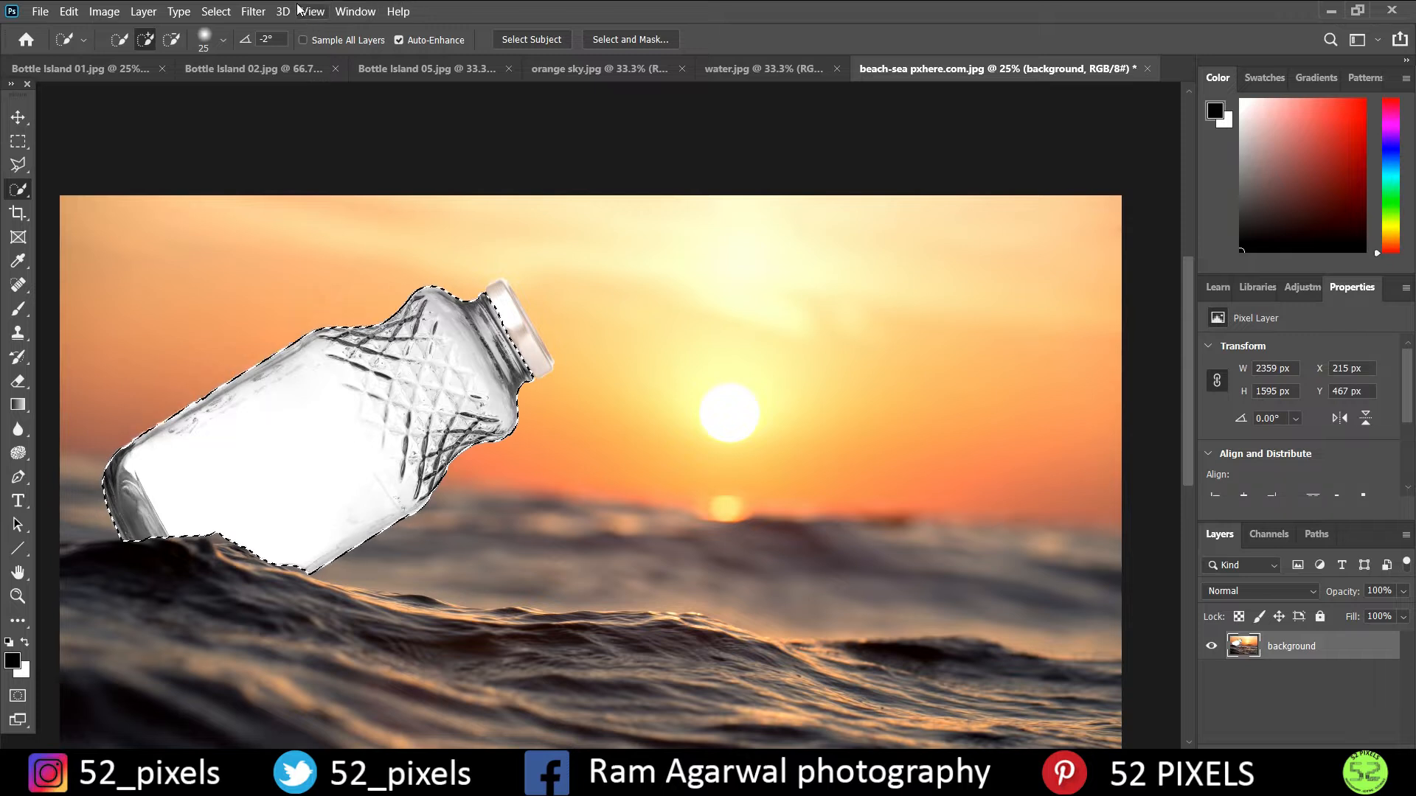
left_click(215, 11)
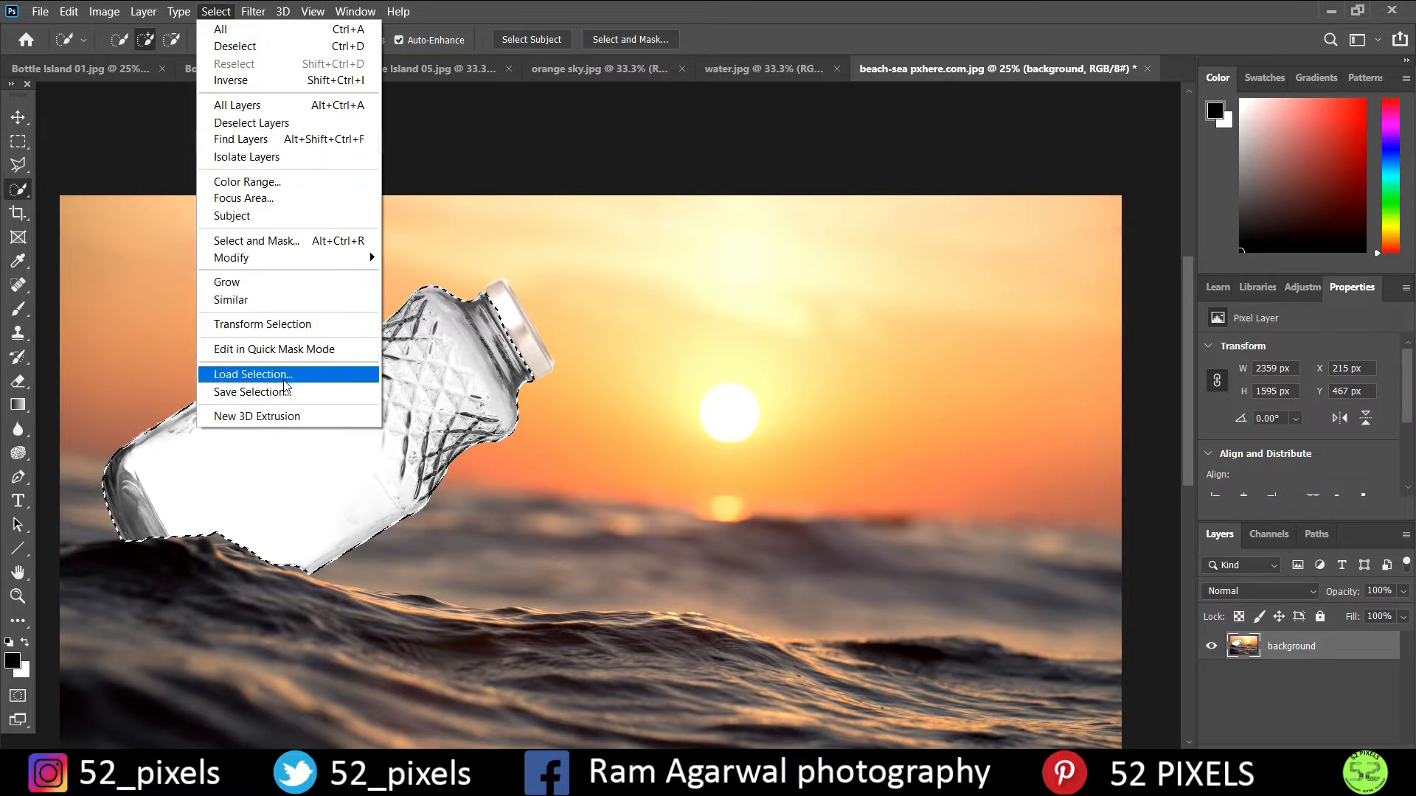
left_click(302, 401)
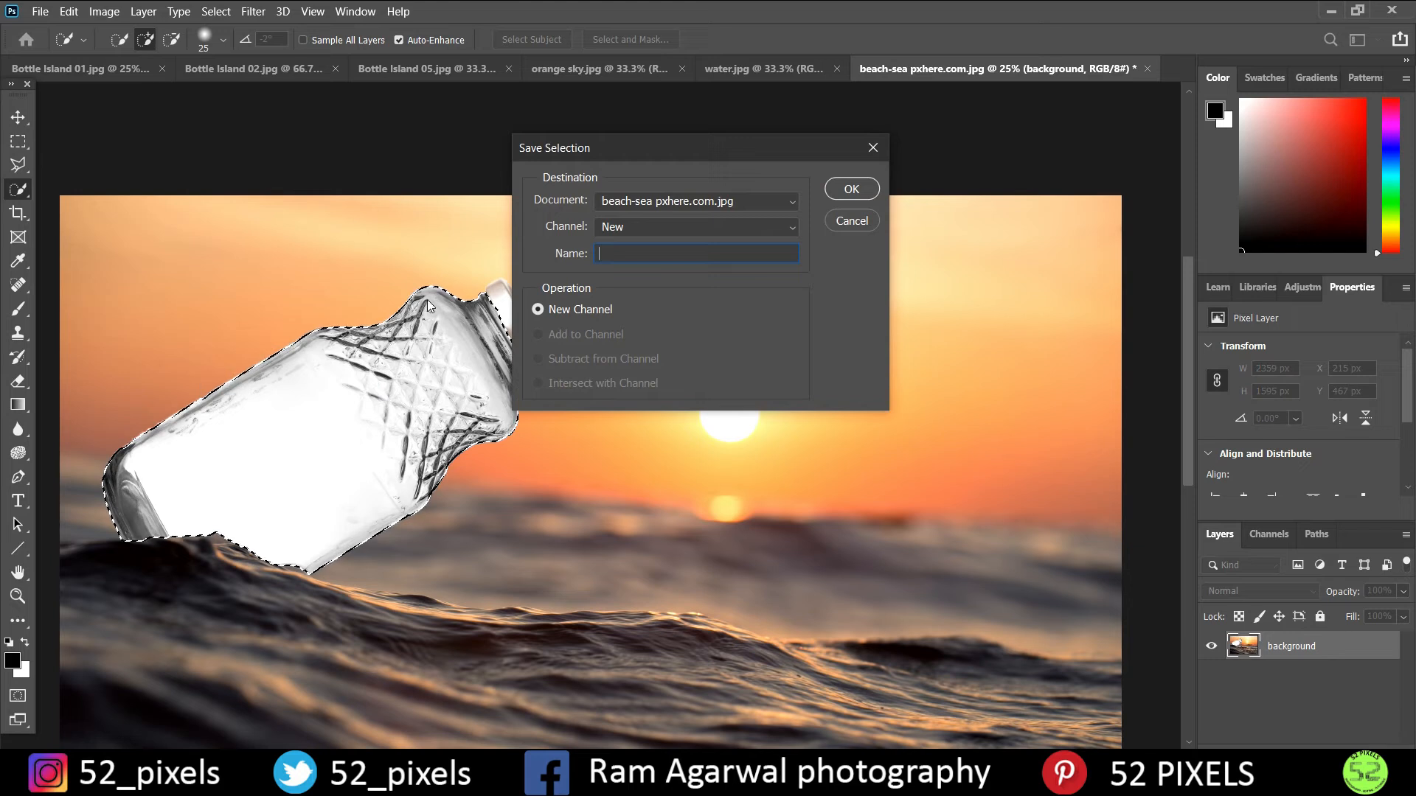
type("c")
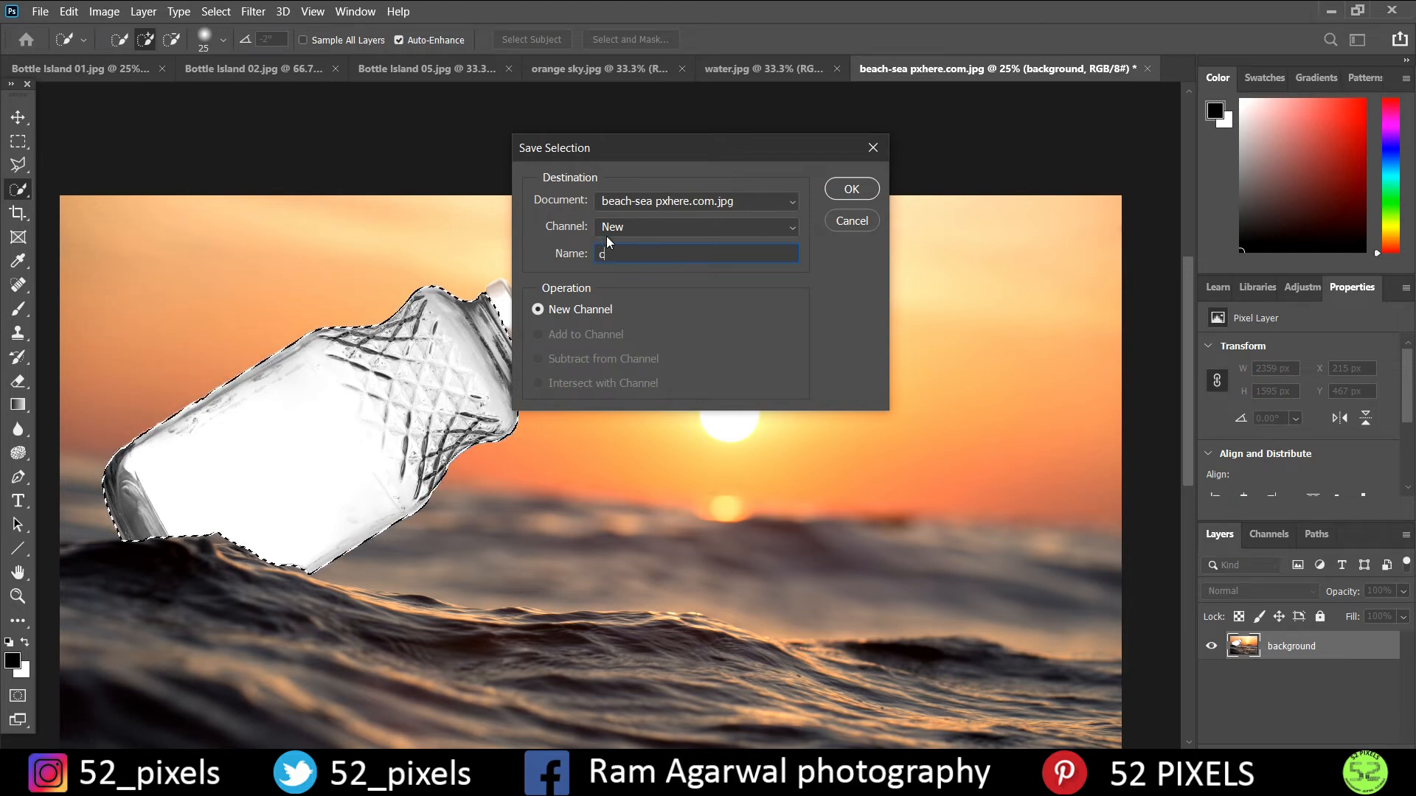
type("opy")
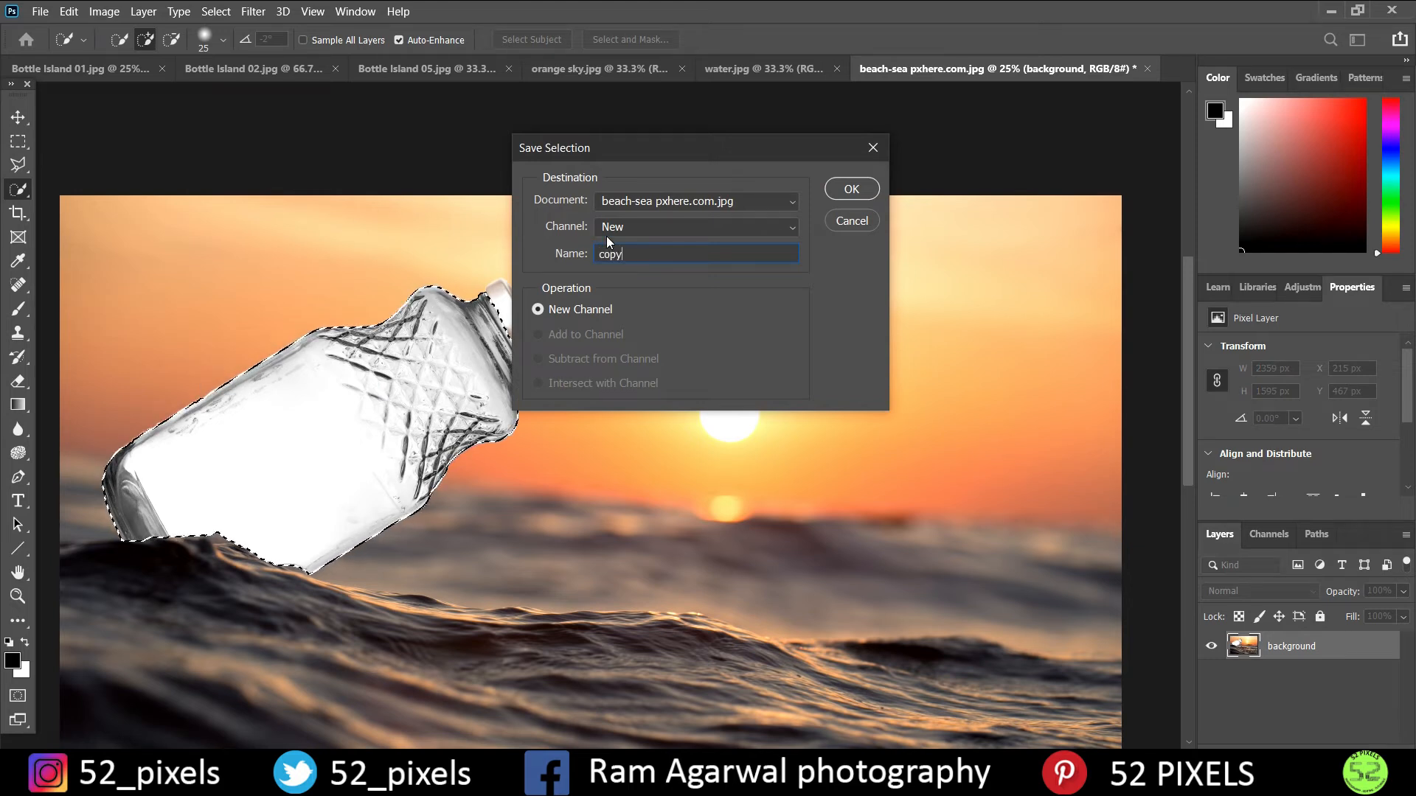
left_click(865, 192)
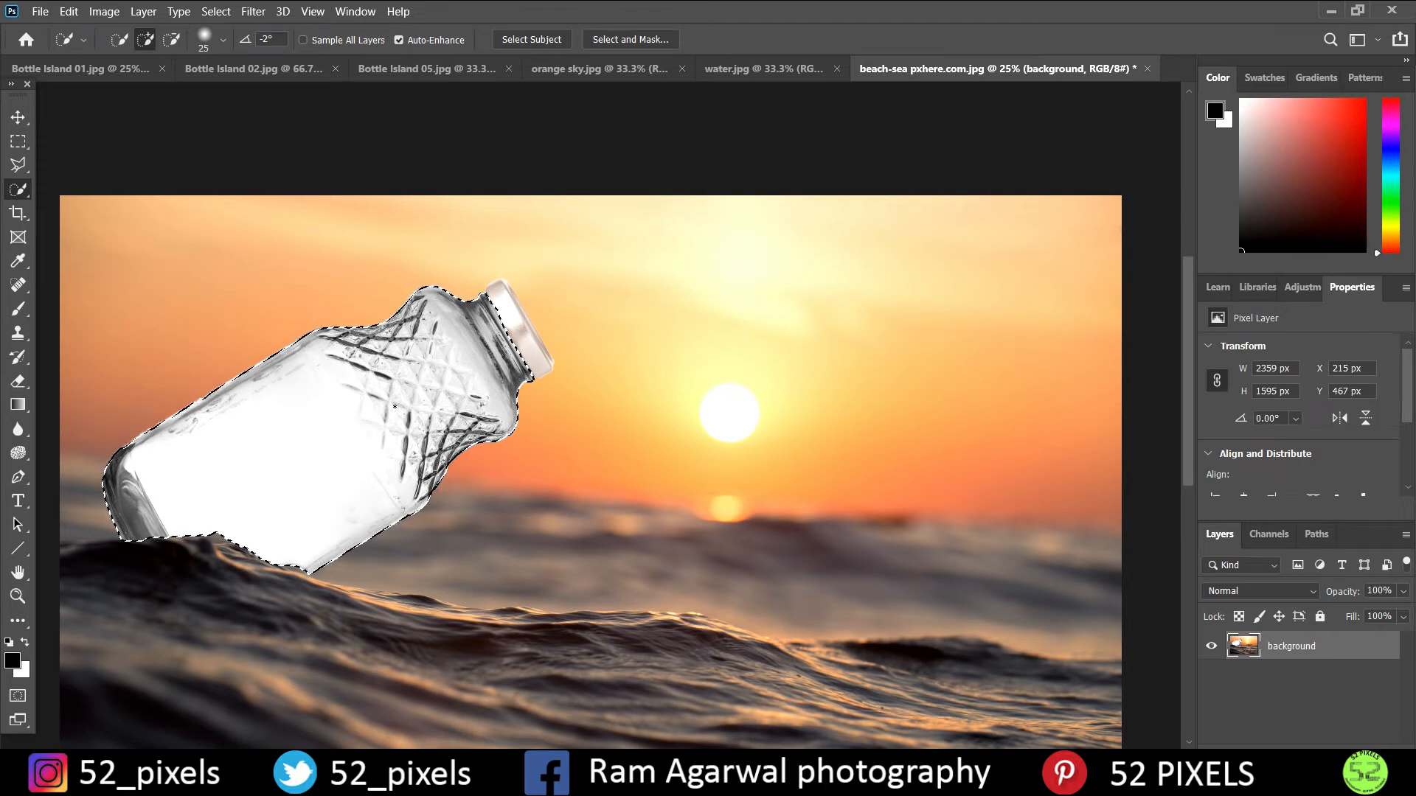
- Deselect the bottle and move the orange sky.jpg image into beach-sea pxhere.com.jpg, covering the bottle's upper part at about X 0, Y -976 px
left_click(216, 11)
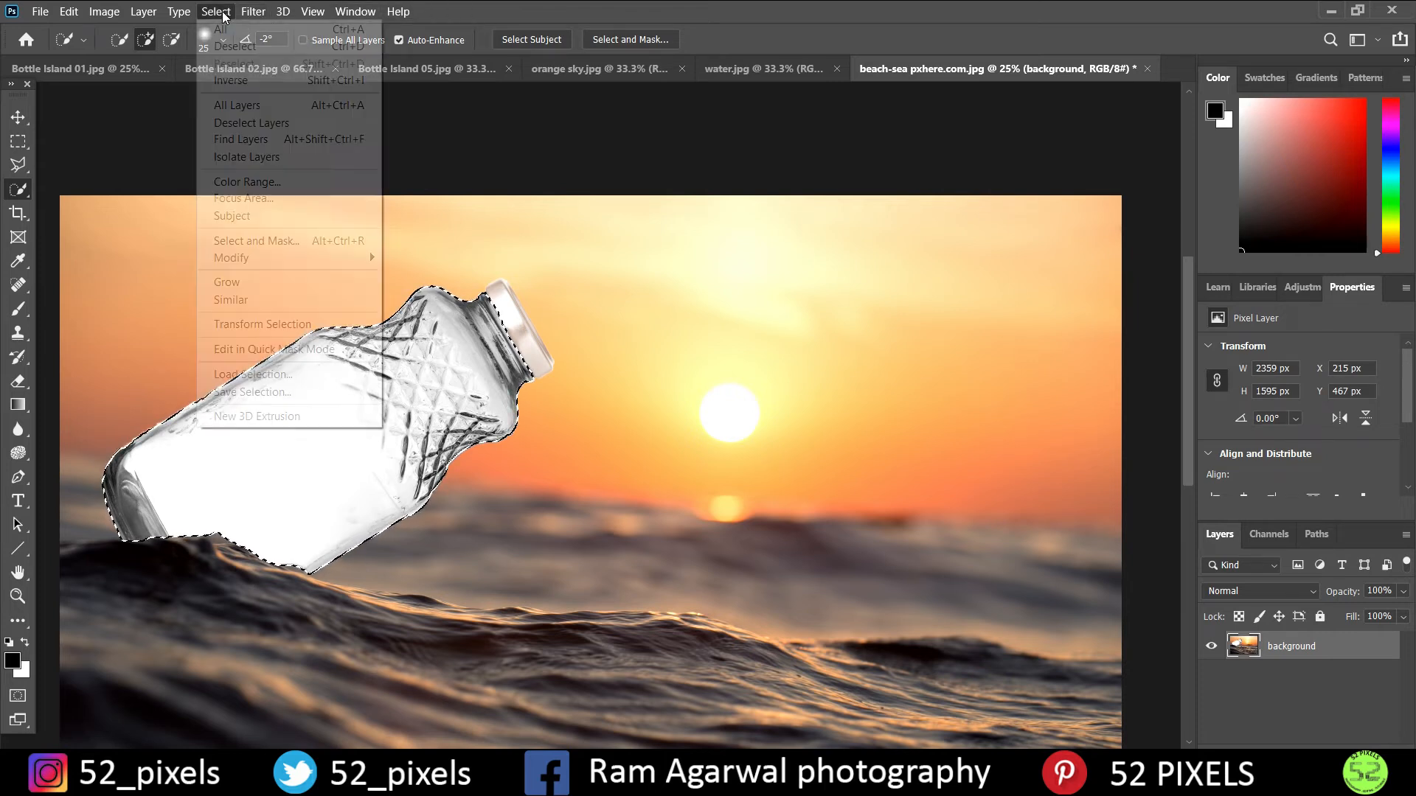
left_click(245, 45)
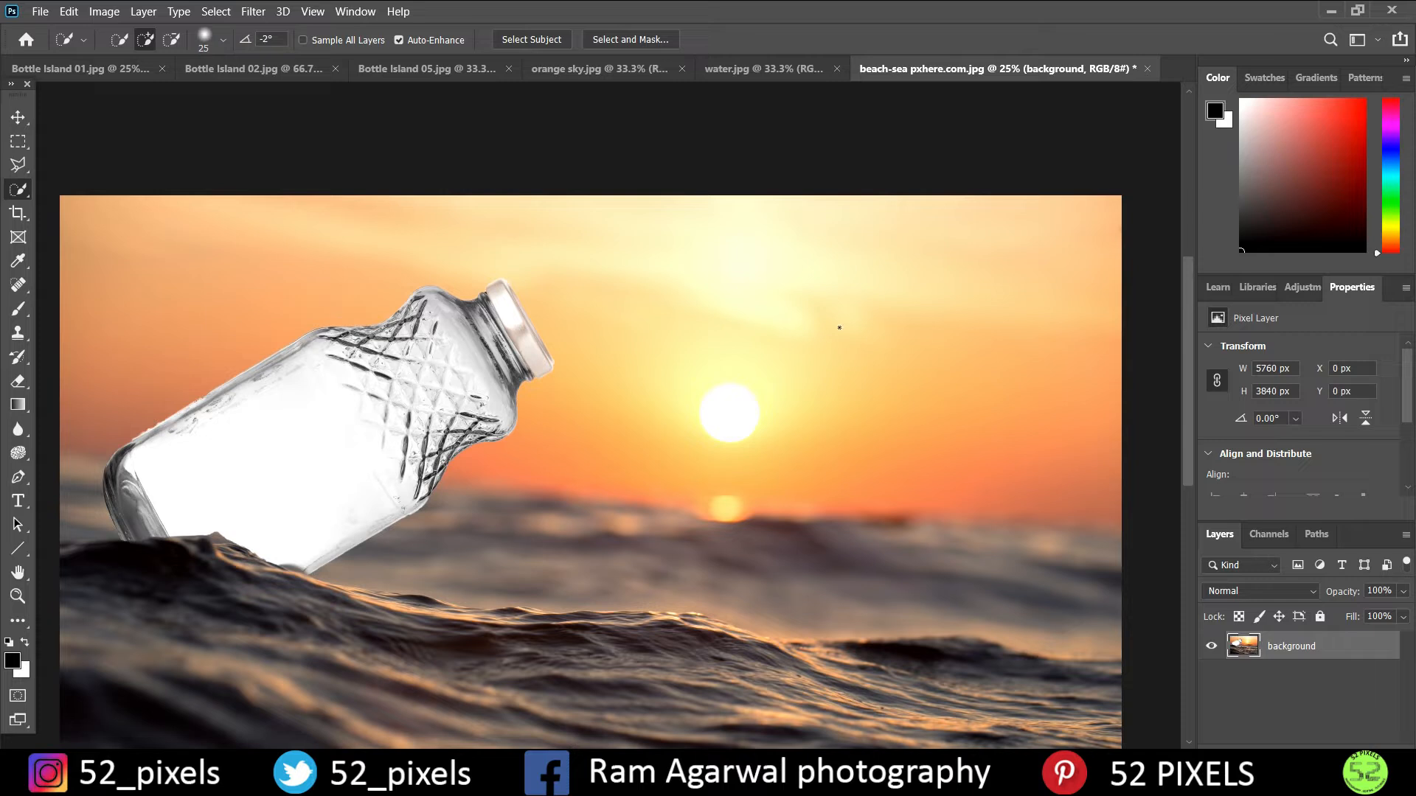
left_click(576, 69)
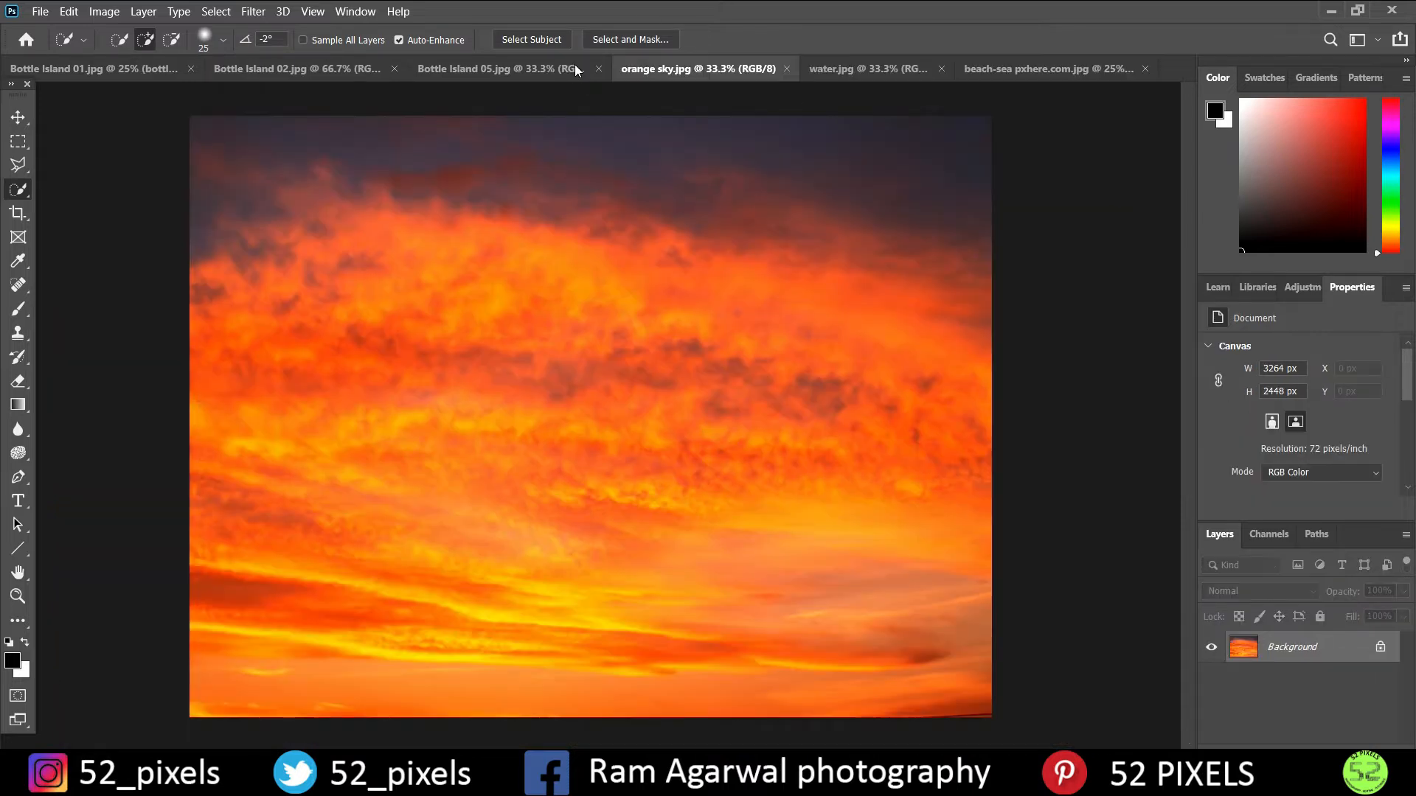
left_click(18, 117)
left_click_drag(468, 417, 357, 122)
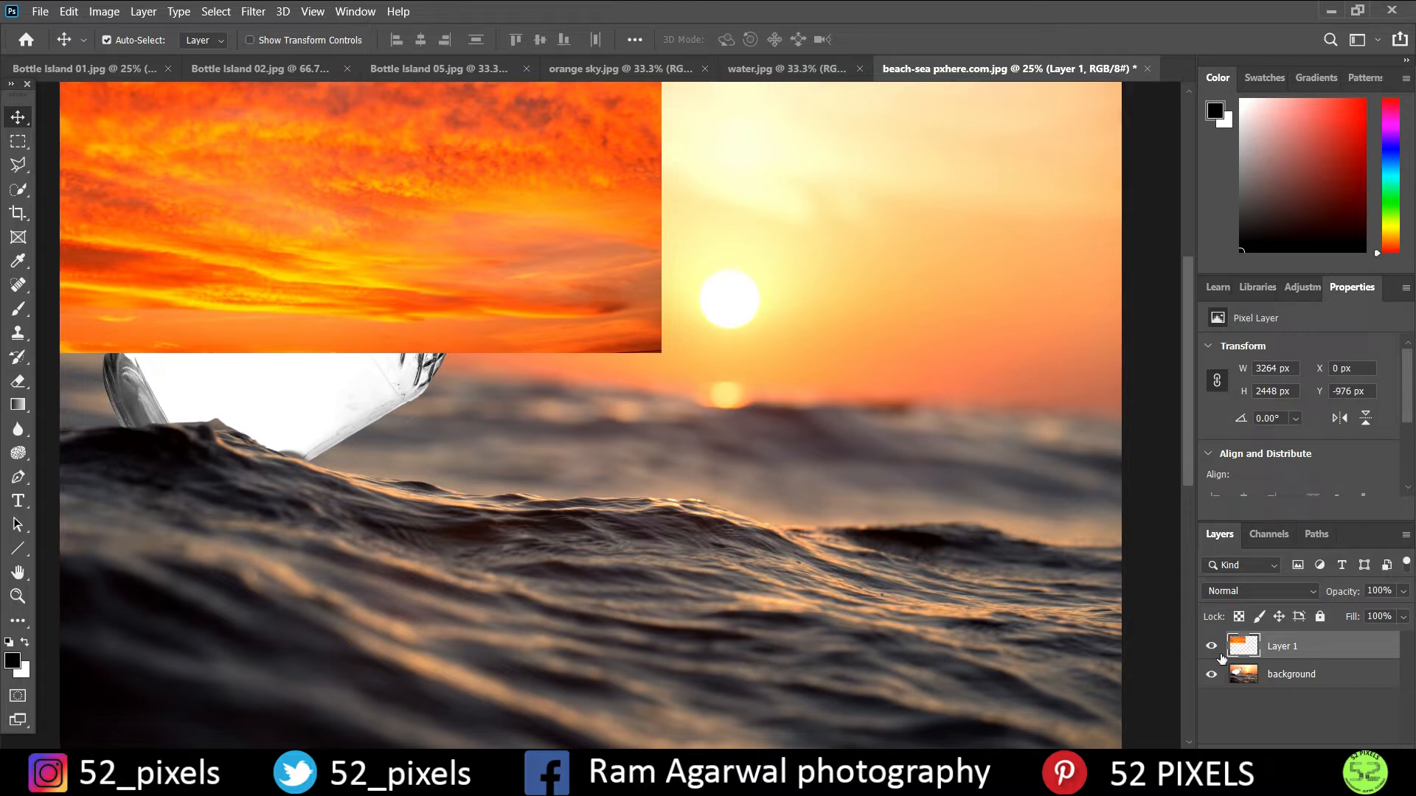
left_click(1243, 677)
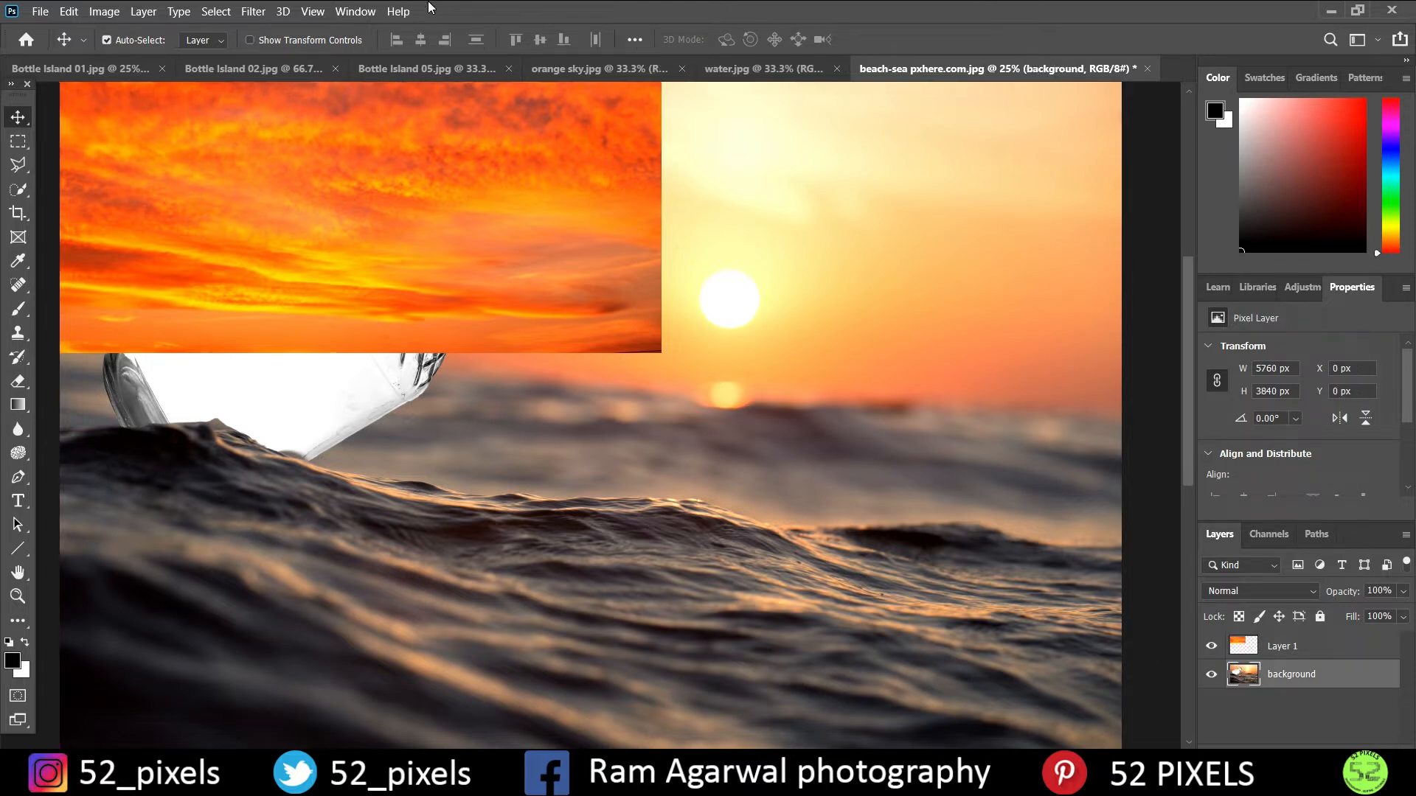
left_click(215, 12)
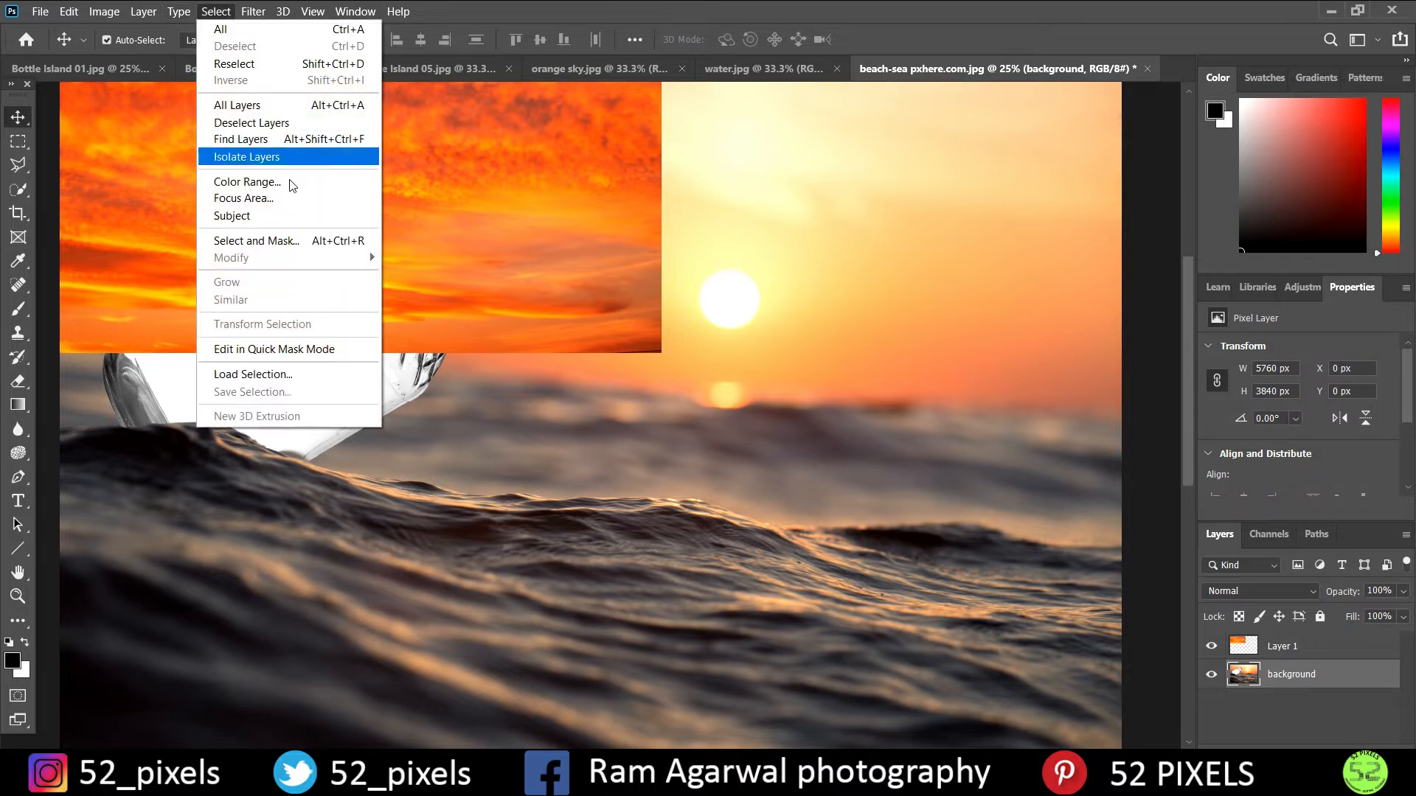
left_click(295, 378)
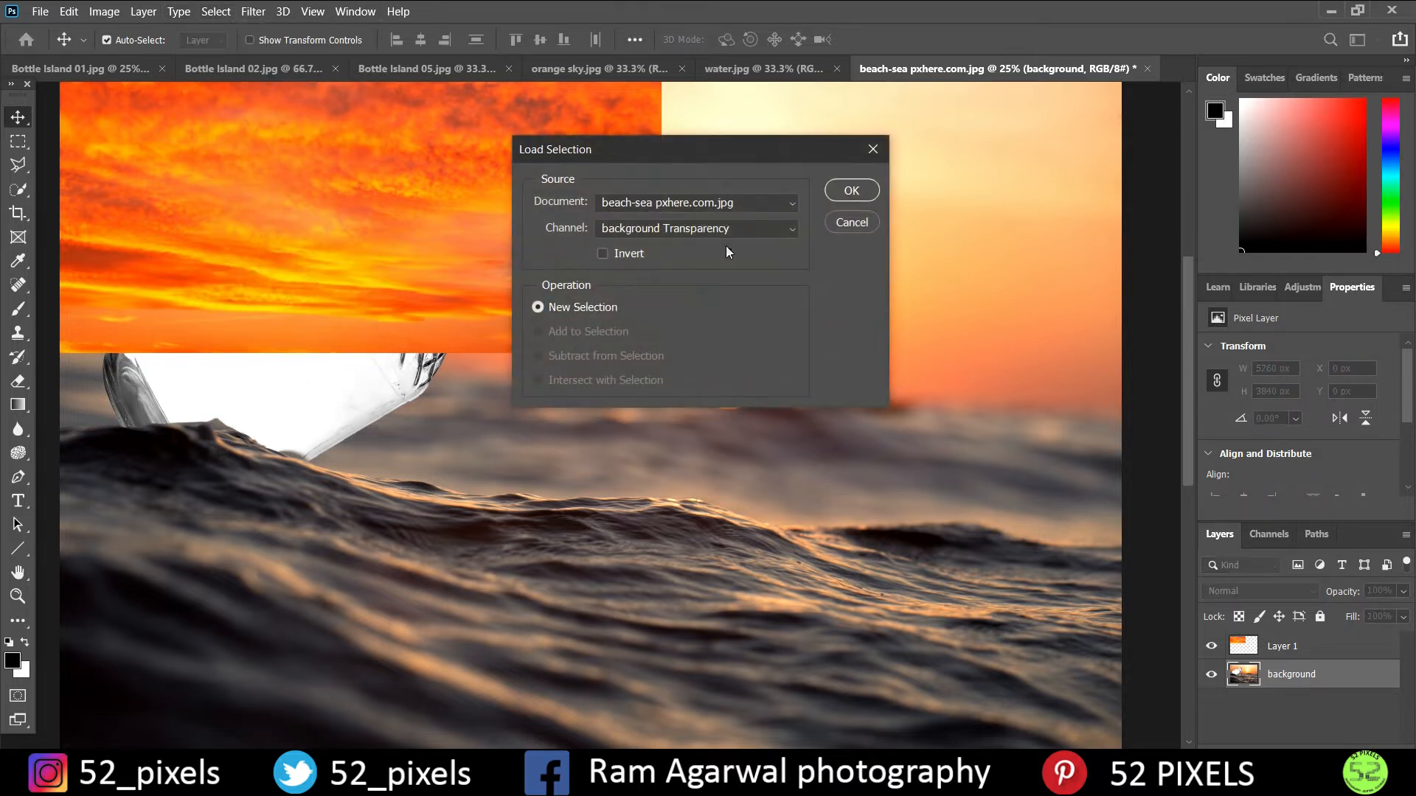
left_click(769, 231)
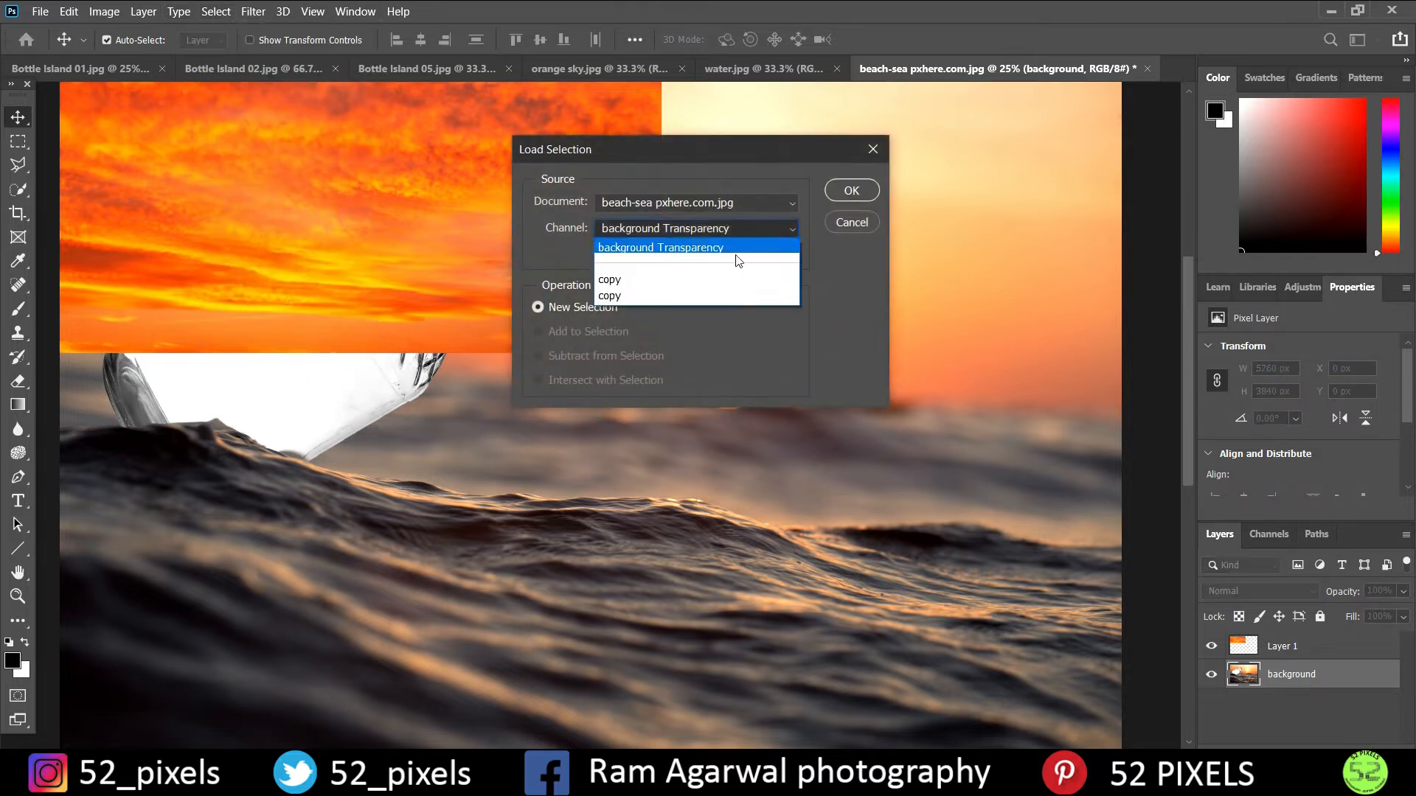
left_click(701, 285)
left_click(845, 192)
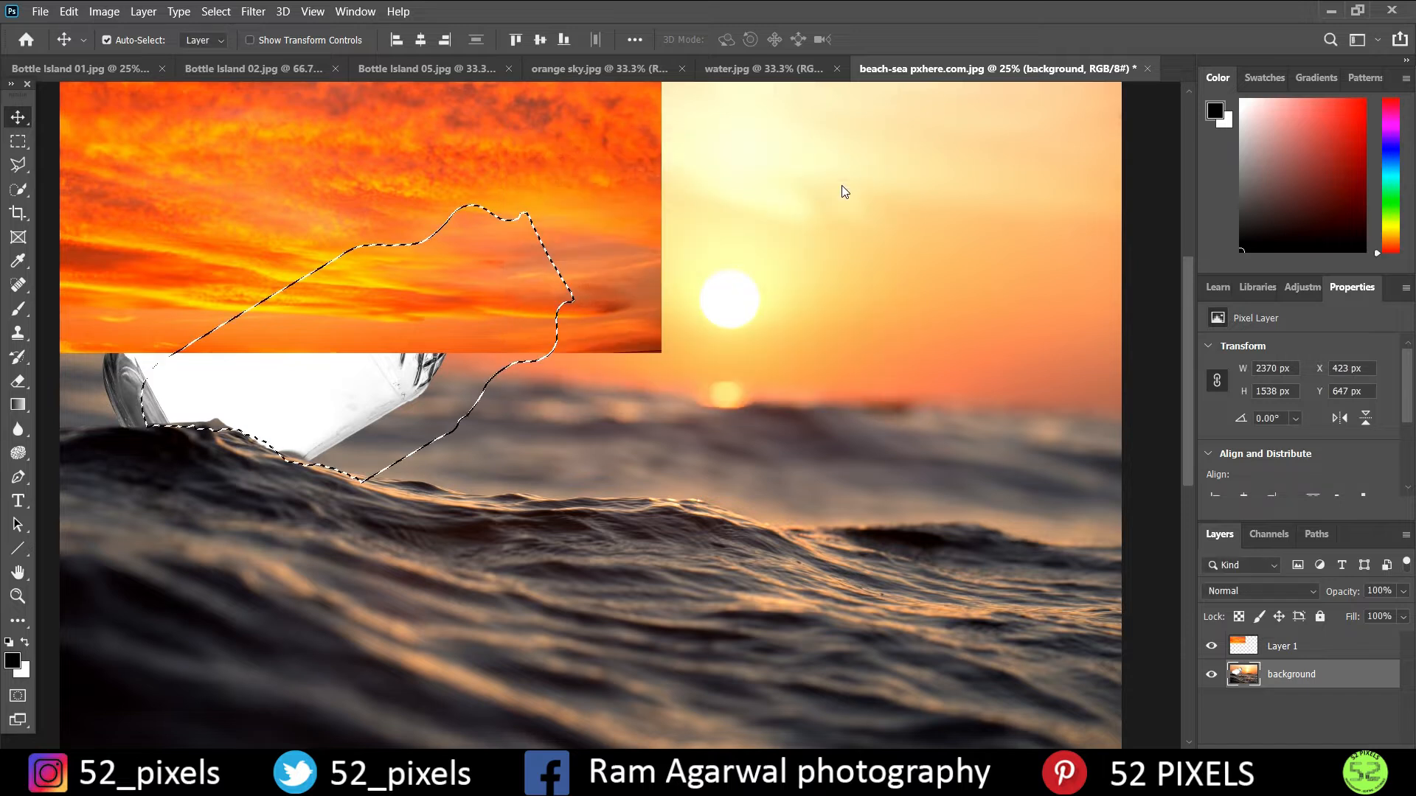
left_click(221, 11)
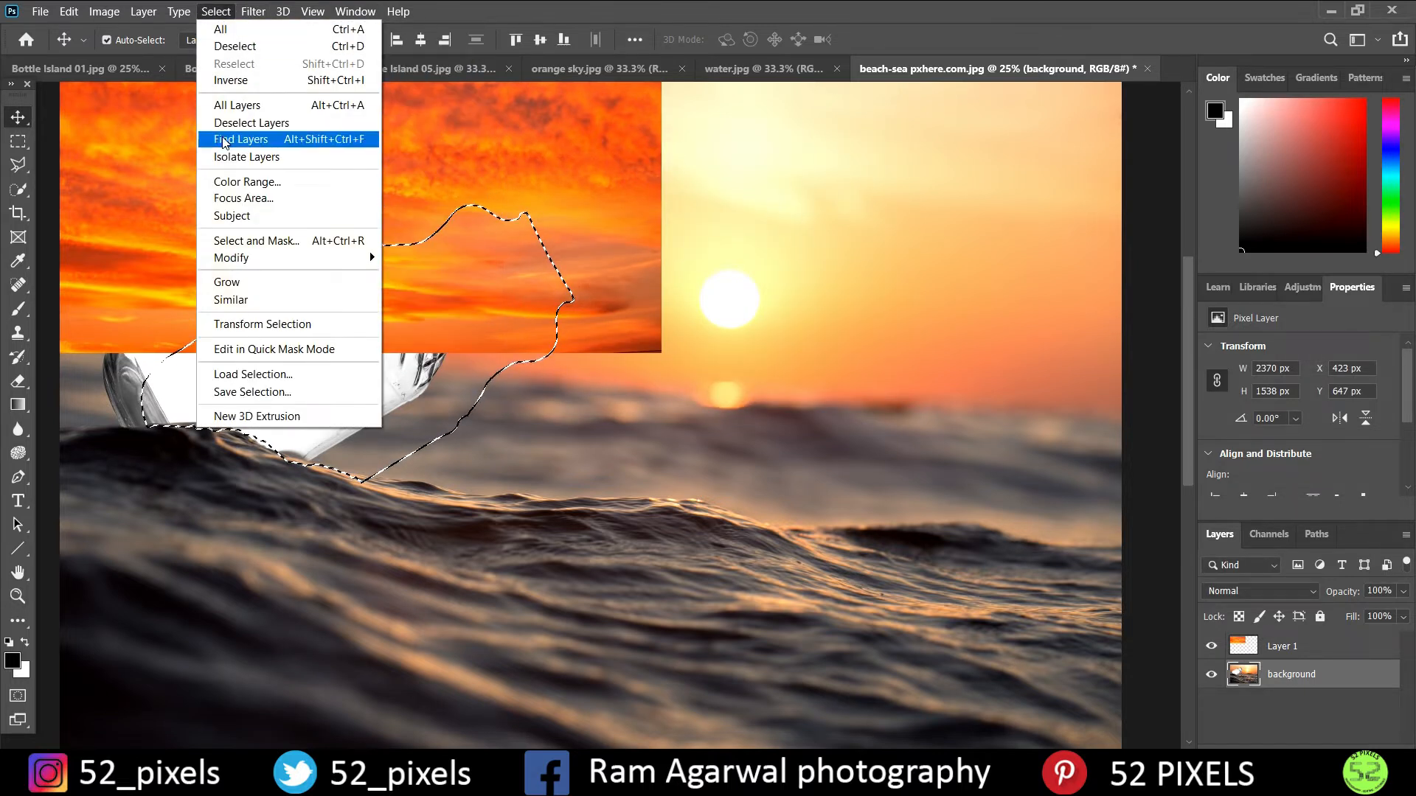
left_click(235, 46)
- Load the second "copy" channel as a new selection and mask the orange sky layer to the bottle's shape
left_click(215, 13)
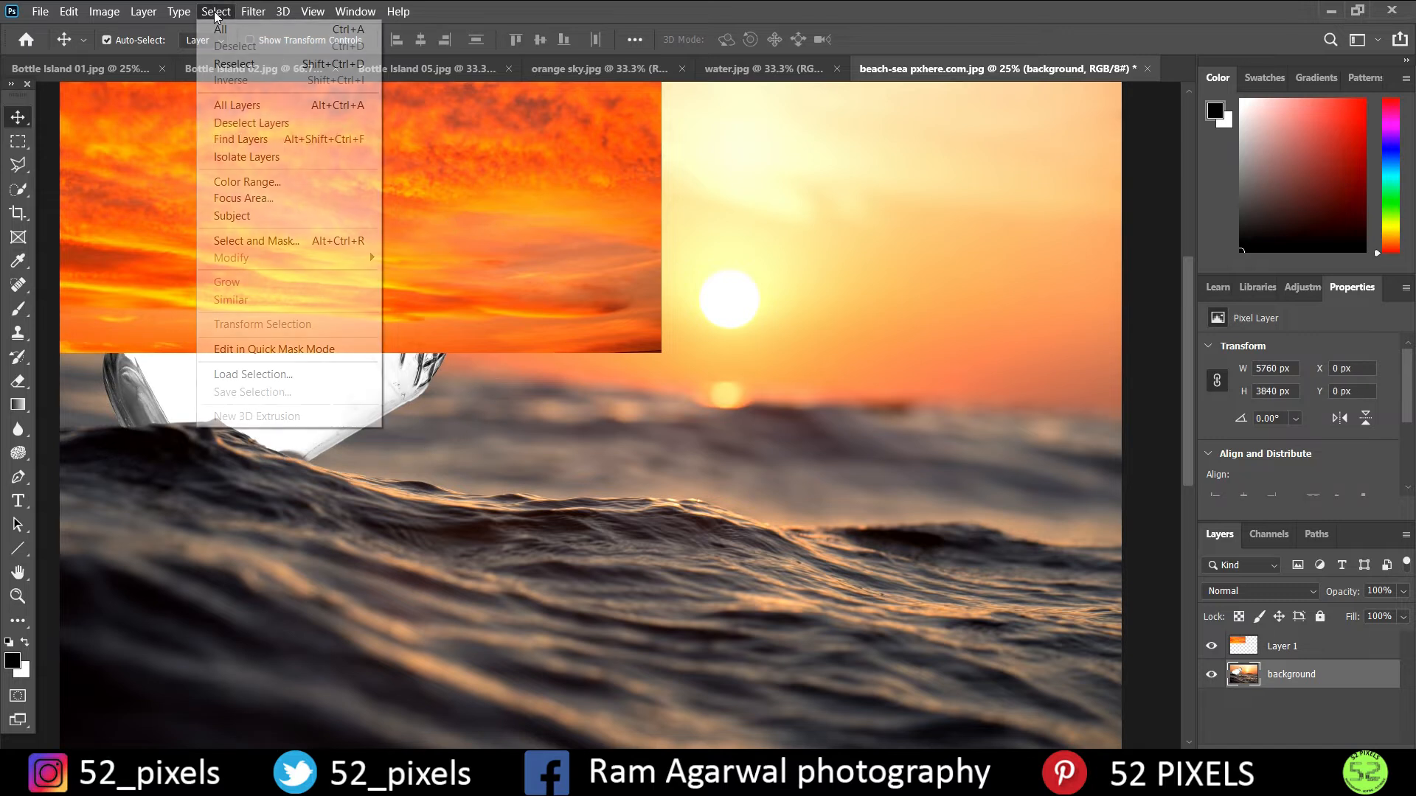
left_click(253, 374)
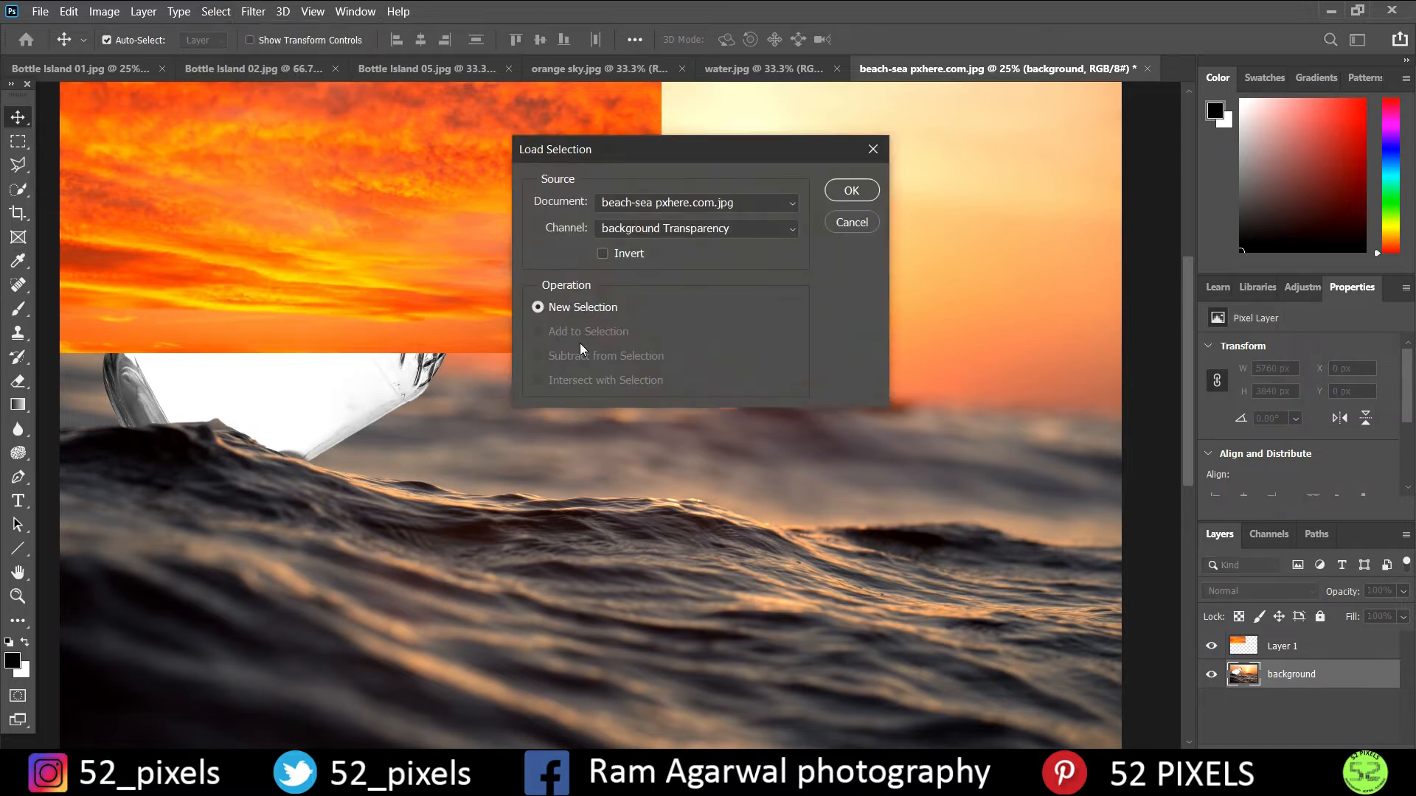
left_click(686, 230)
left_click(678, 290)
left_click(851, 190)
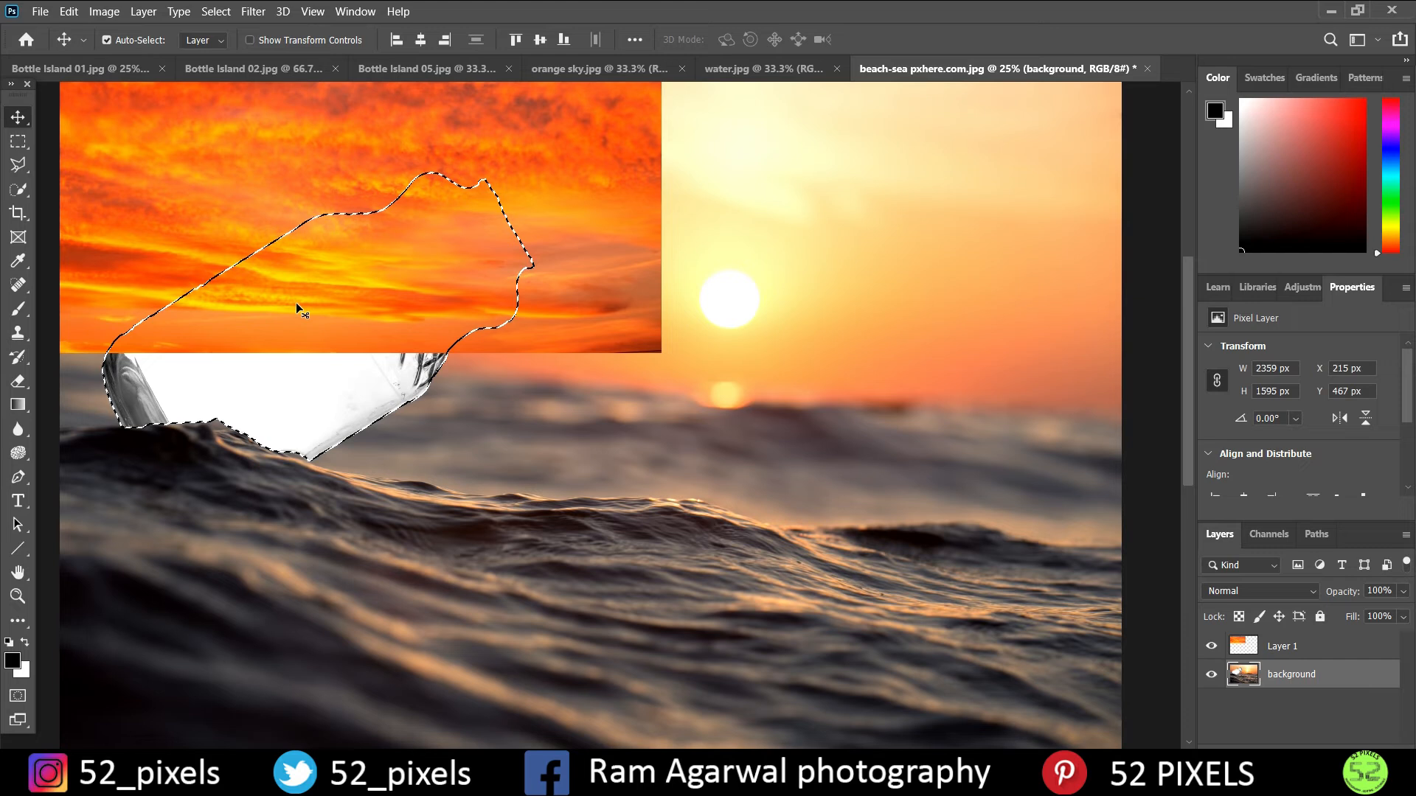
left_click(1246, 655)
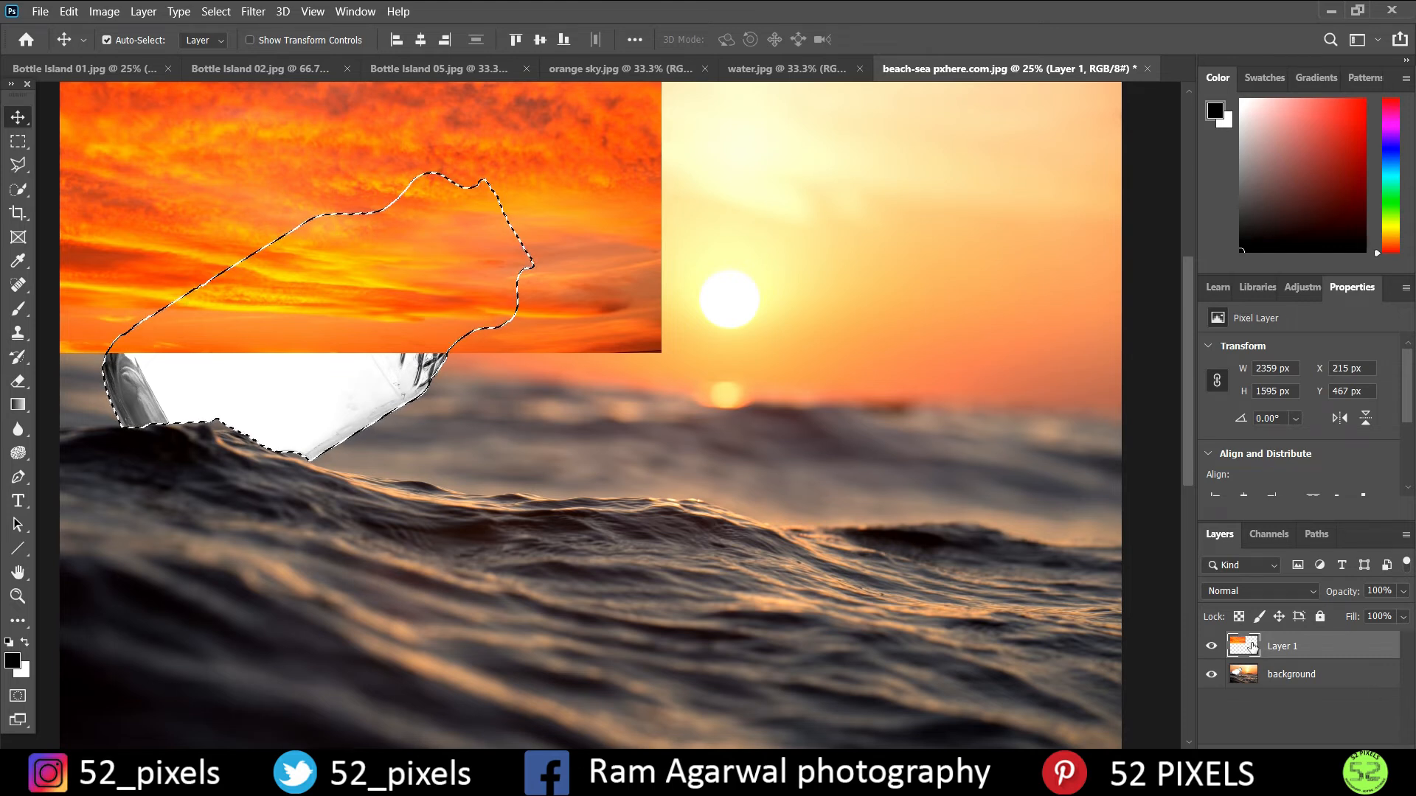
left_click(1285, 745)
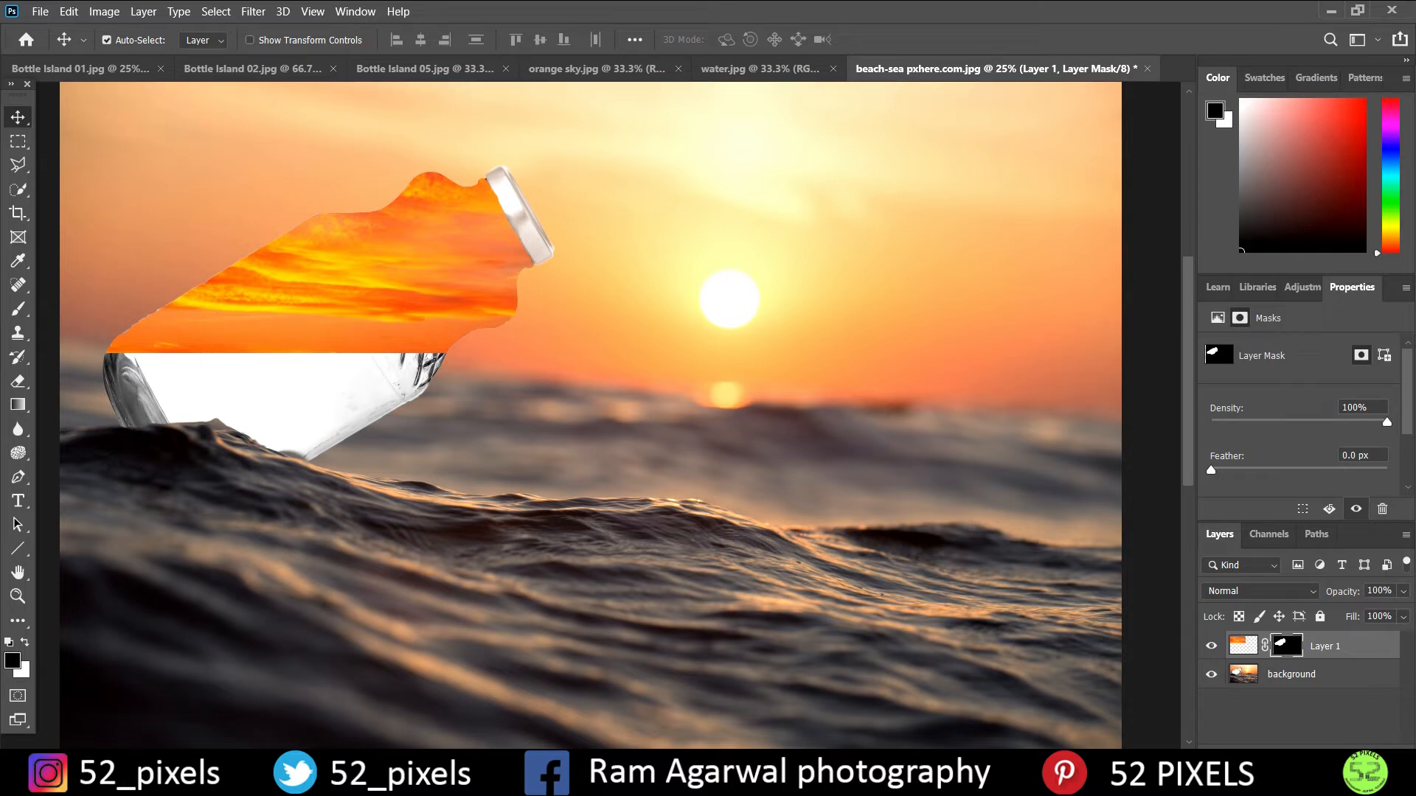
- Rename the masked sky image's layer as "sky"
left_click(1317, 647)
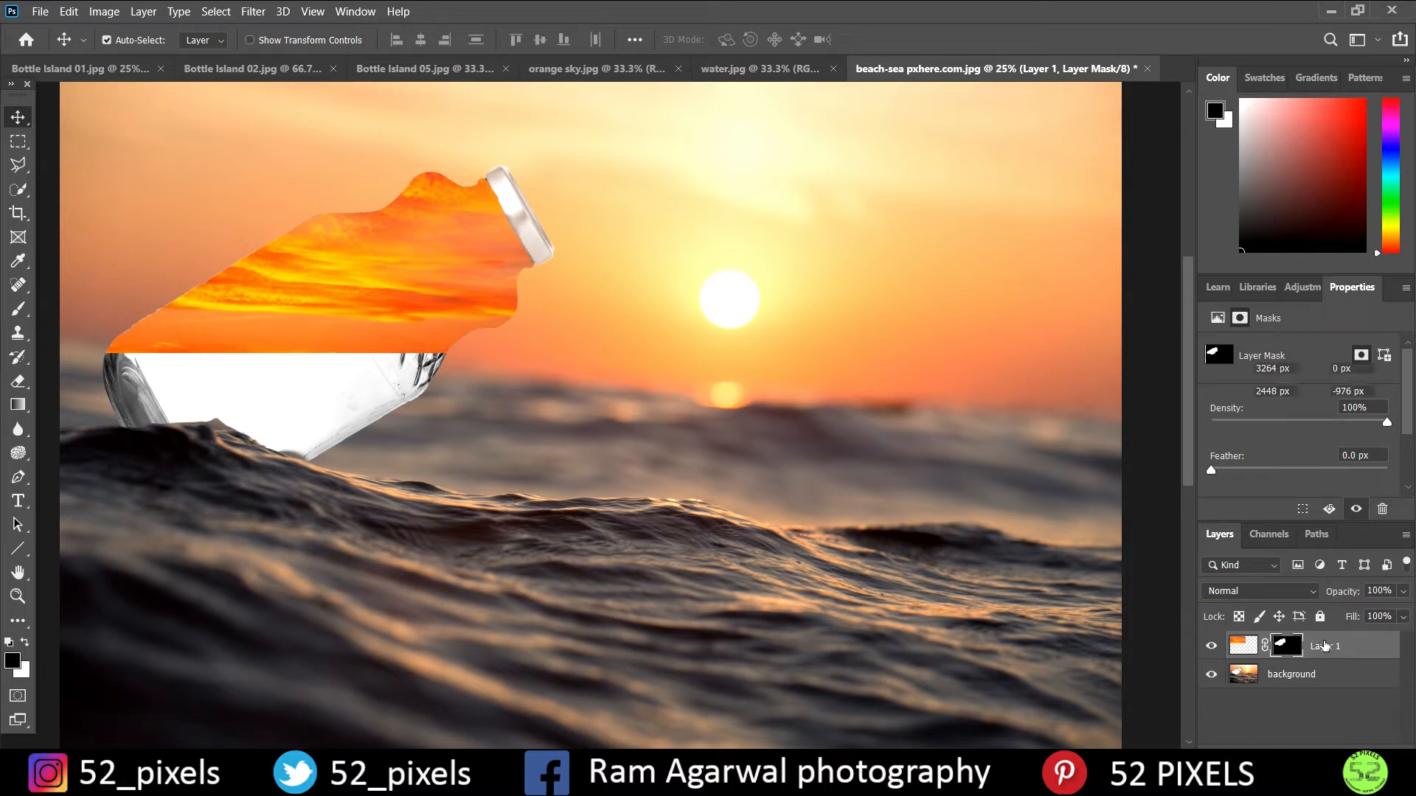
double_click(1337, 647)
type("sky")
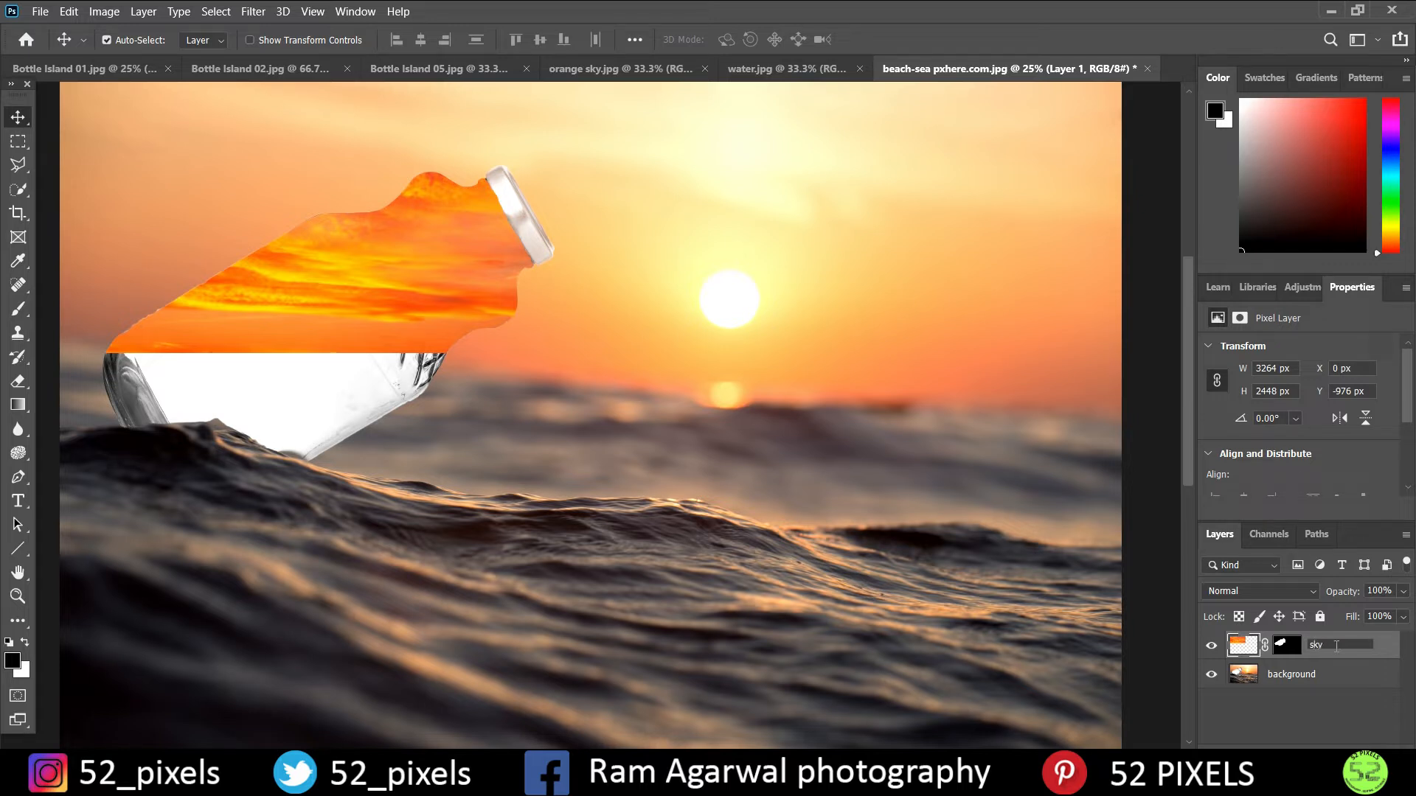
key("Return")
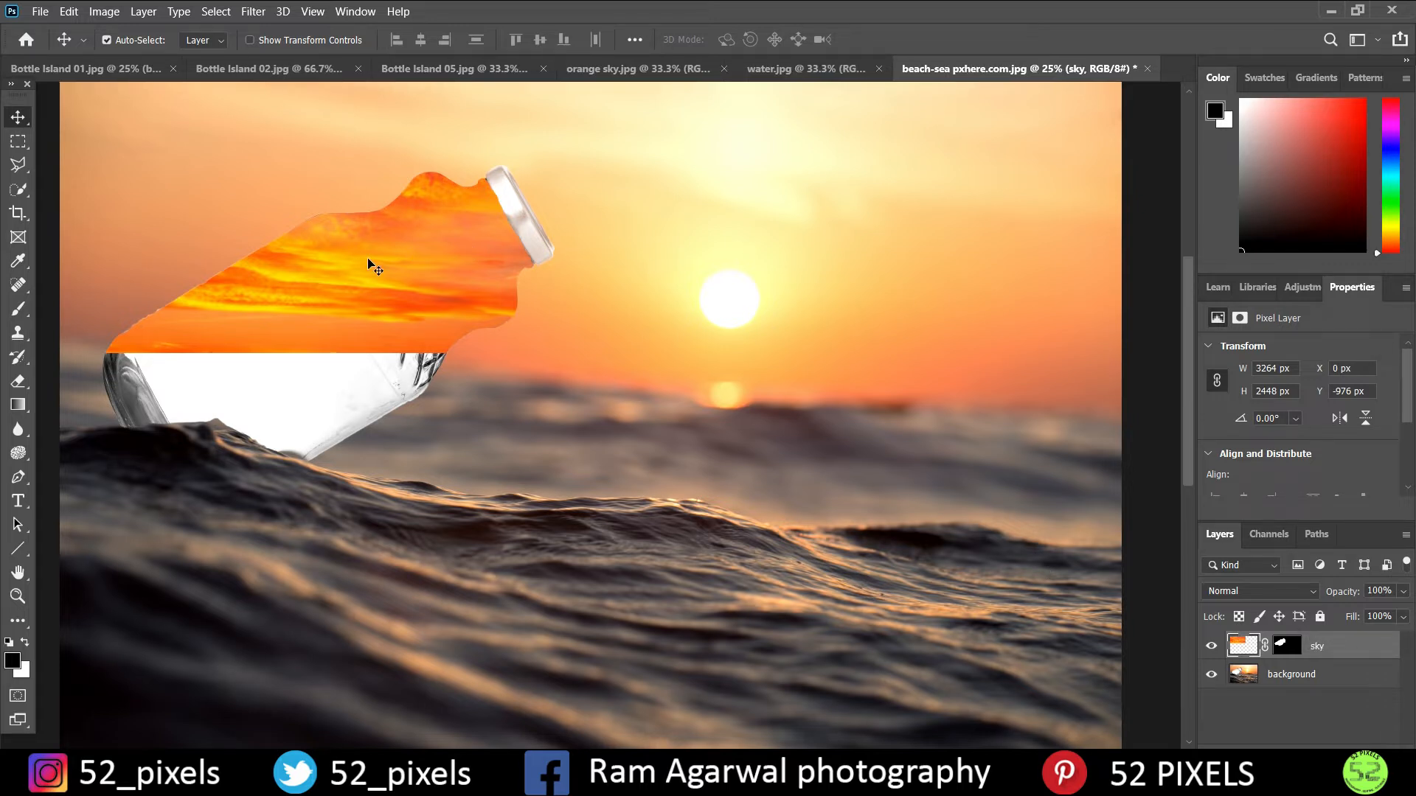
left_click(338, 70)
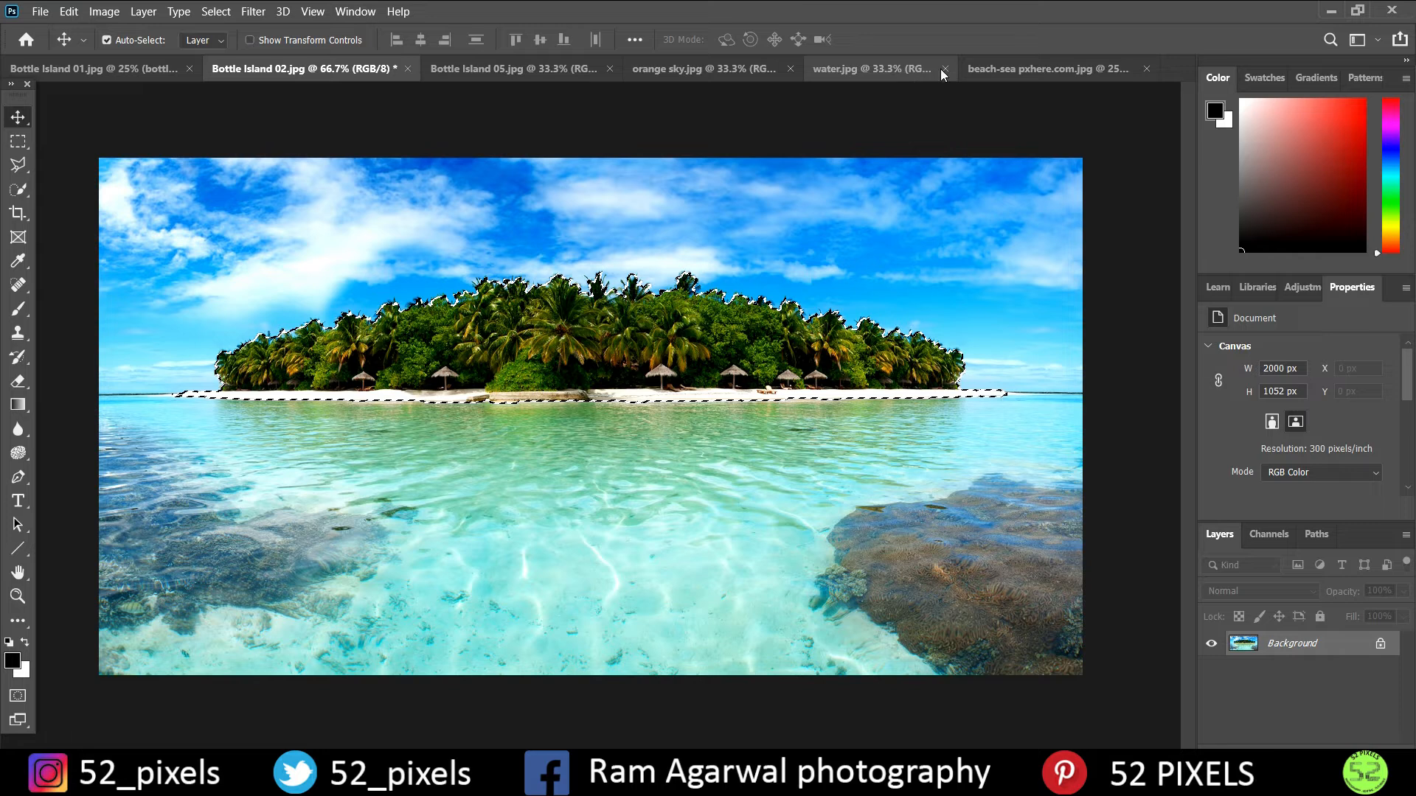
left_click(972, 73)
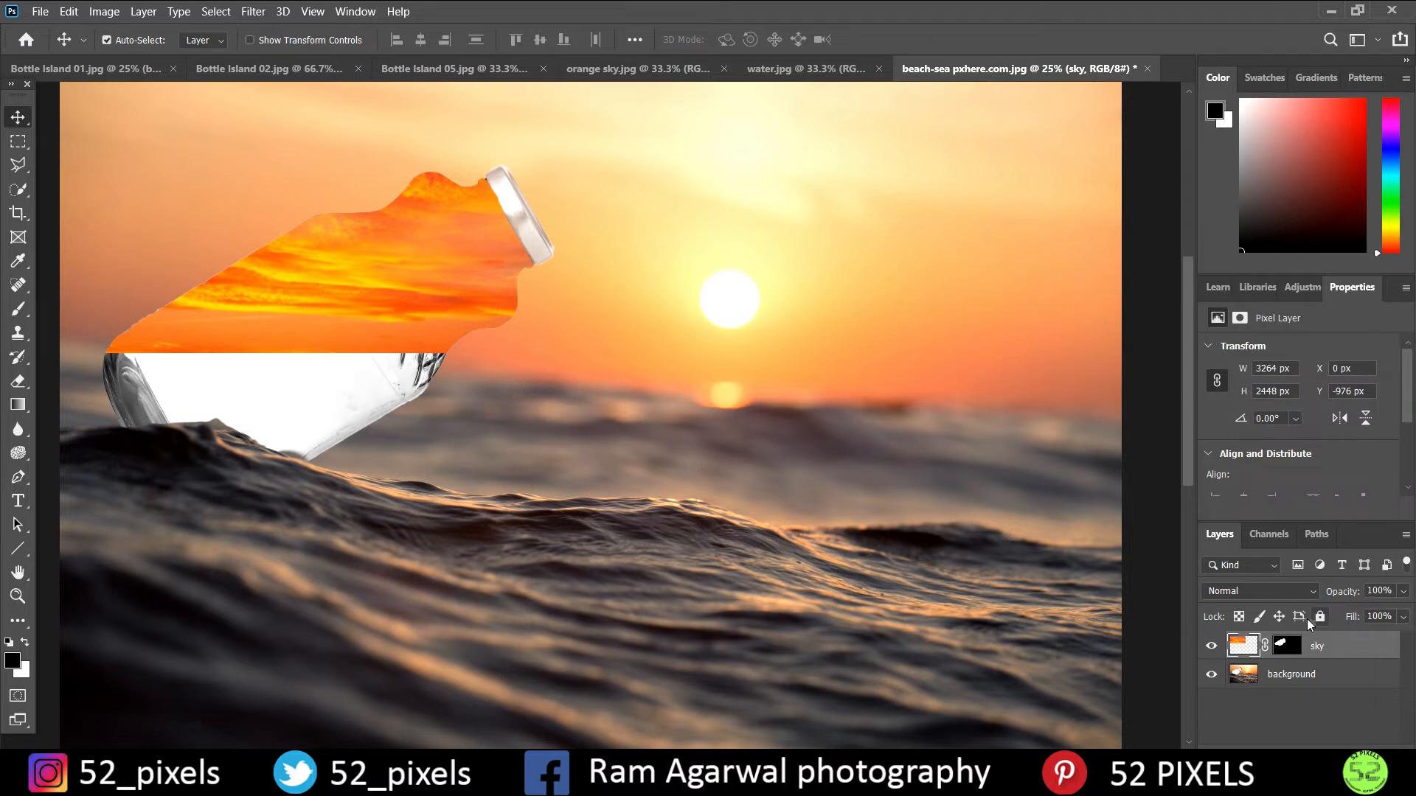
- Try Multiply as the sky layer's blend mode, then settle on Linear Burn
left_click(1255, 592)
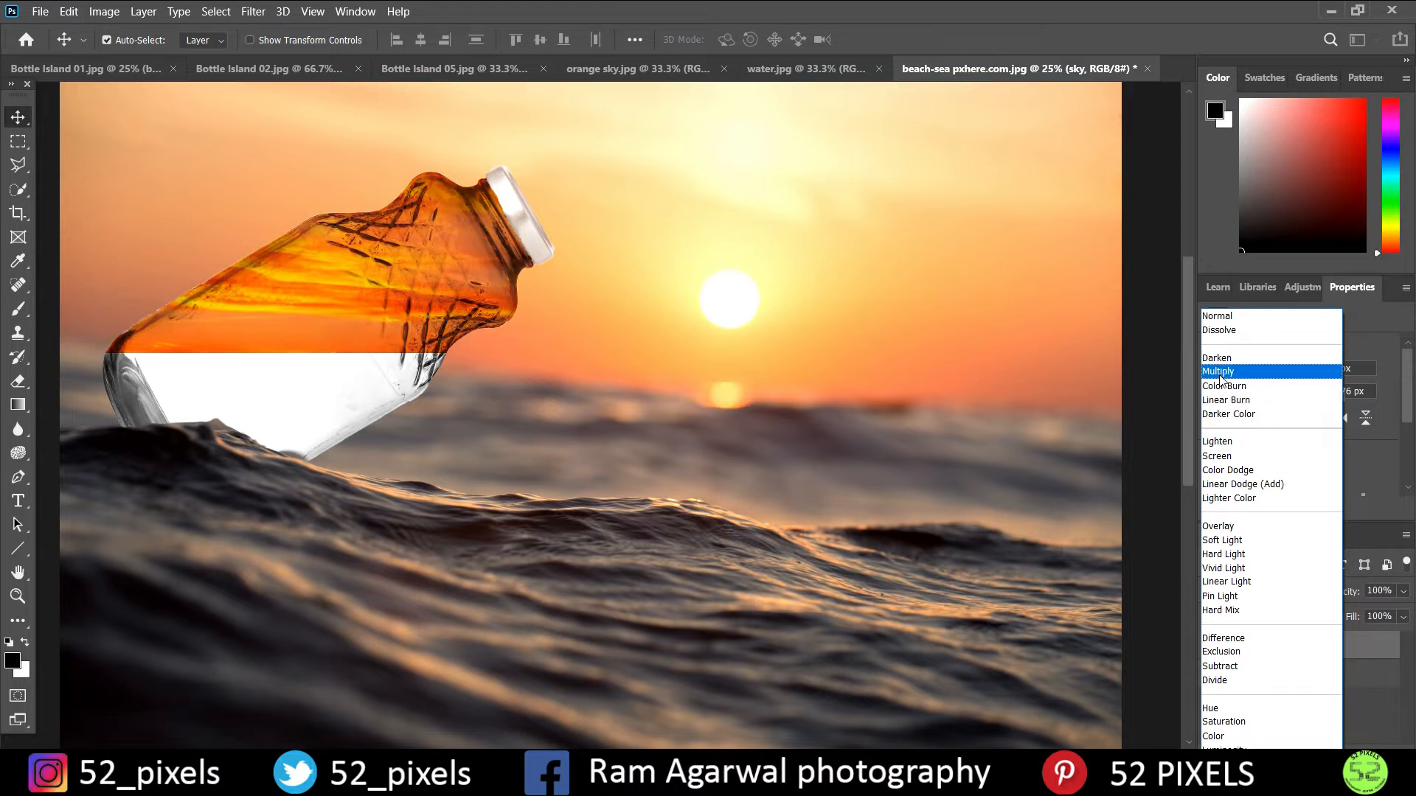
left_click(1219, 372)
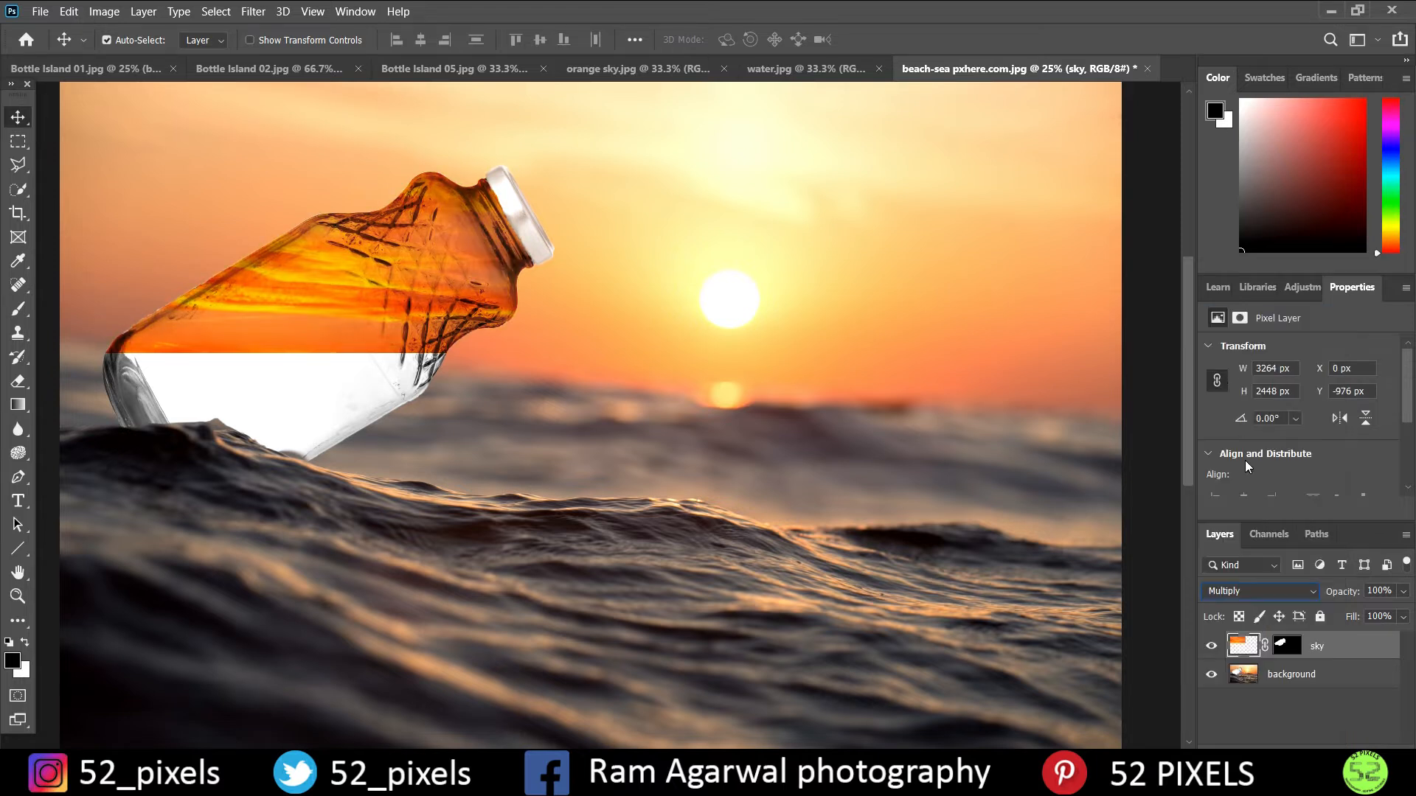
left_click(1246, 590)
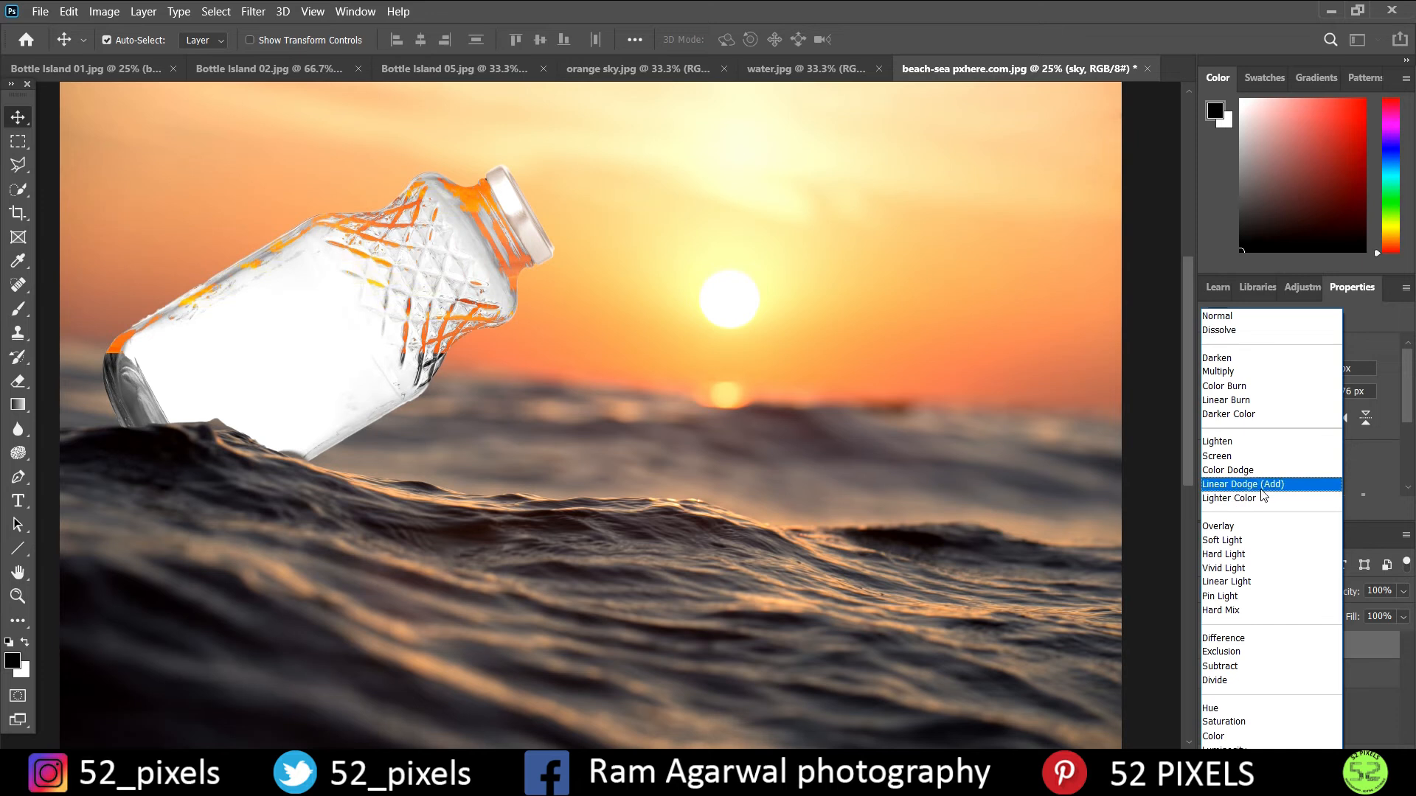
left_click(1262, 402)
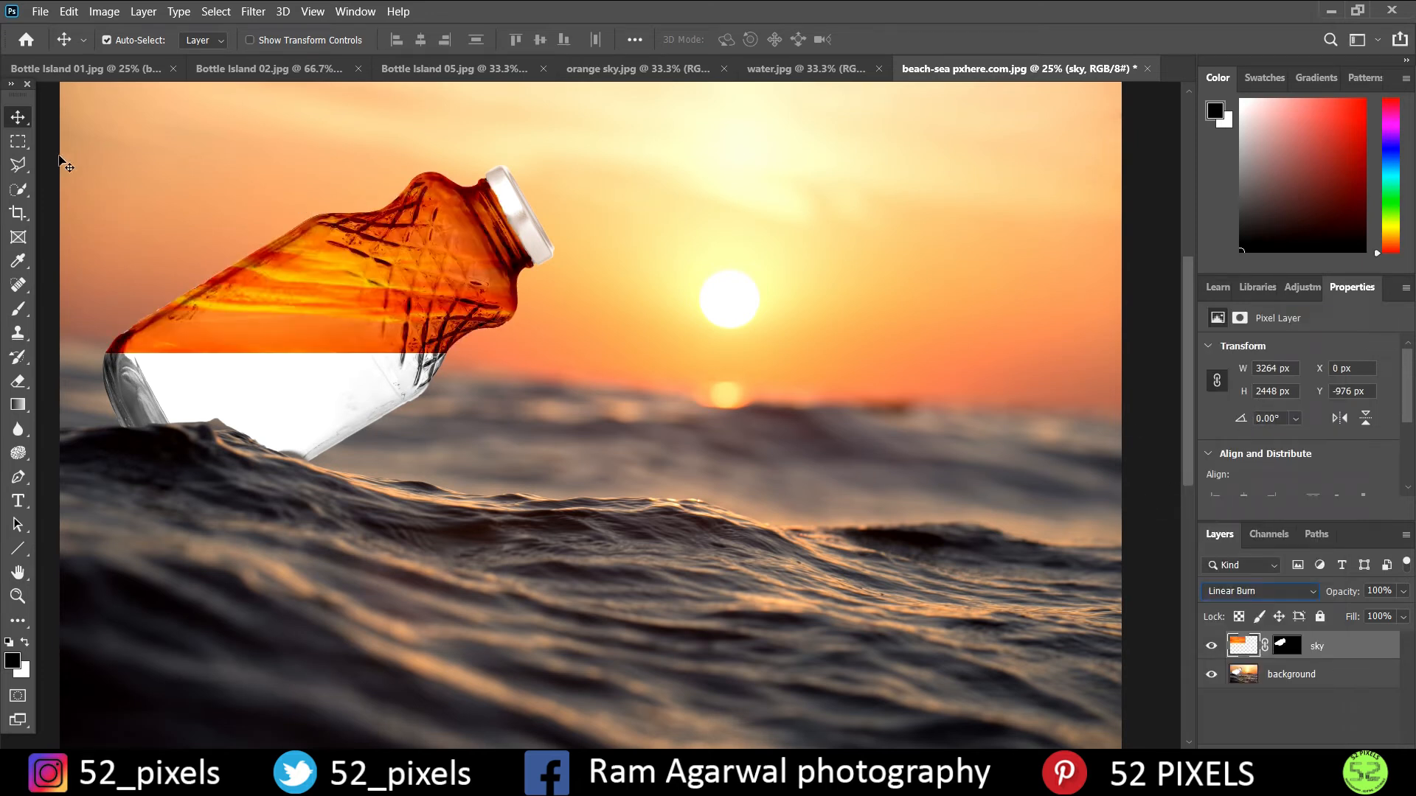
- Copy the selected island from Bottle Island 02.jpg into the beach-sea composite and place it along the sky's lower edge inside the bottle
left_click(311, 72)
key("ctrl+c")
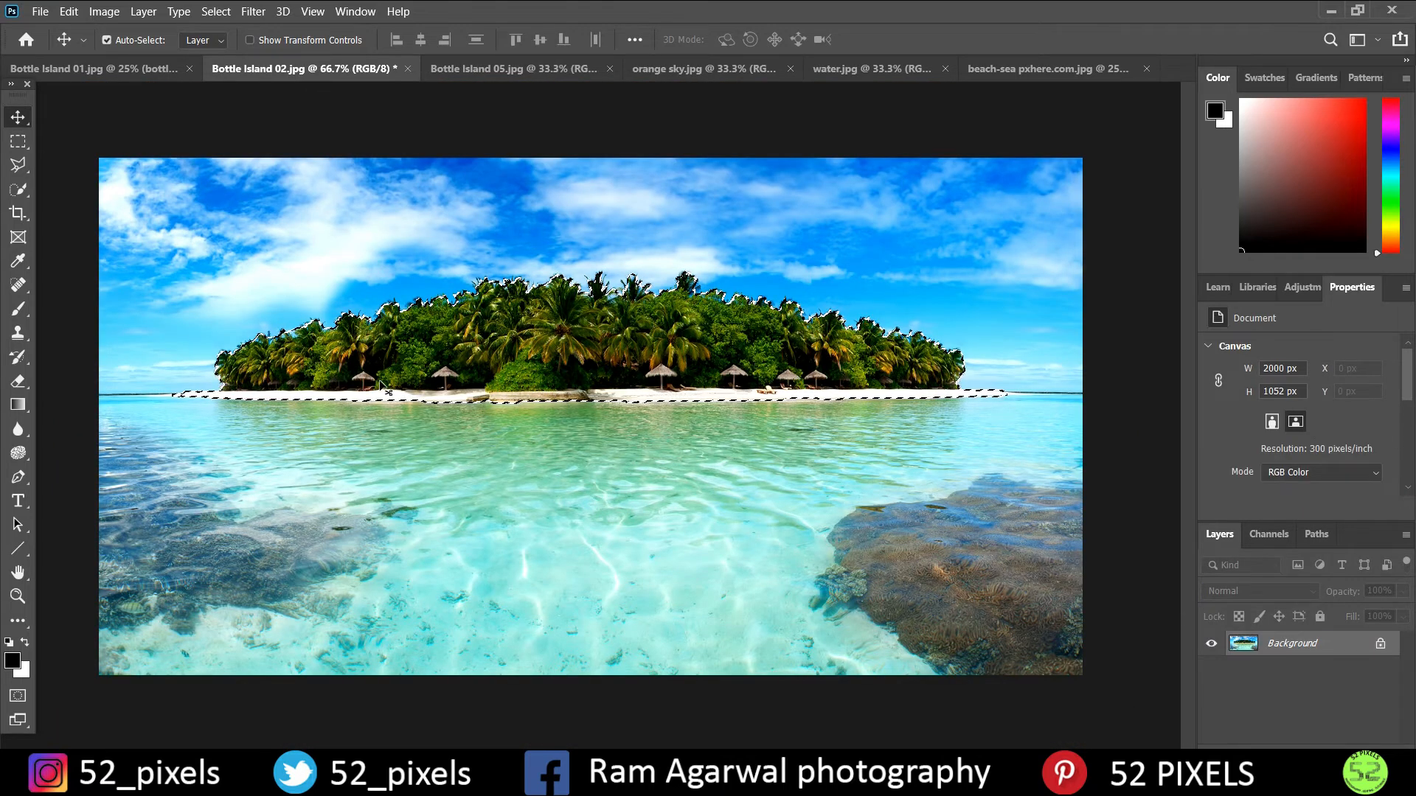
left_click(1011, 69)
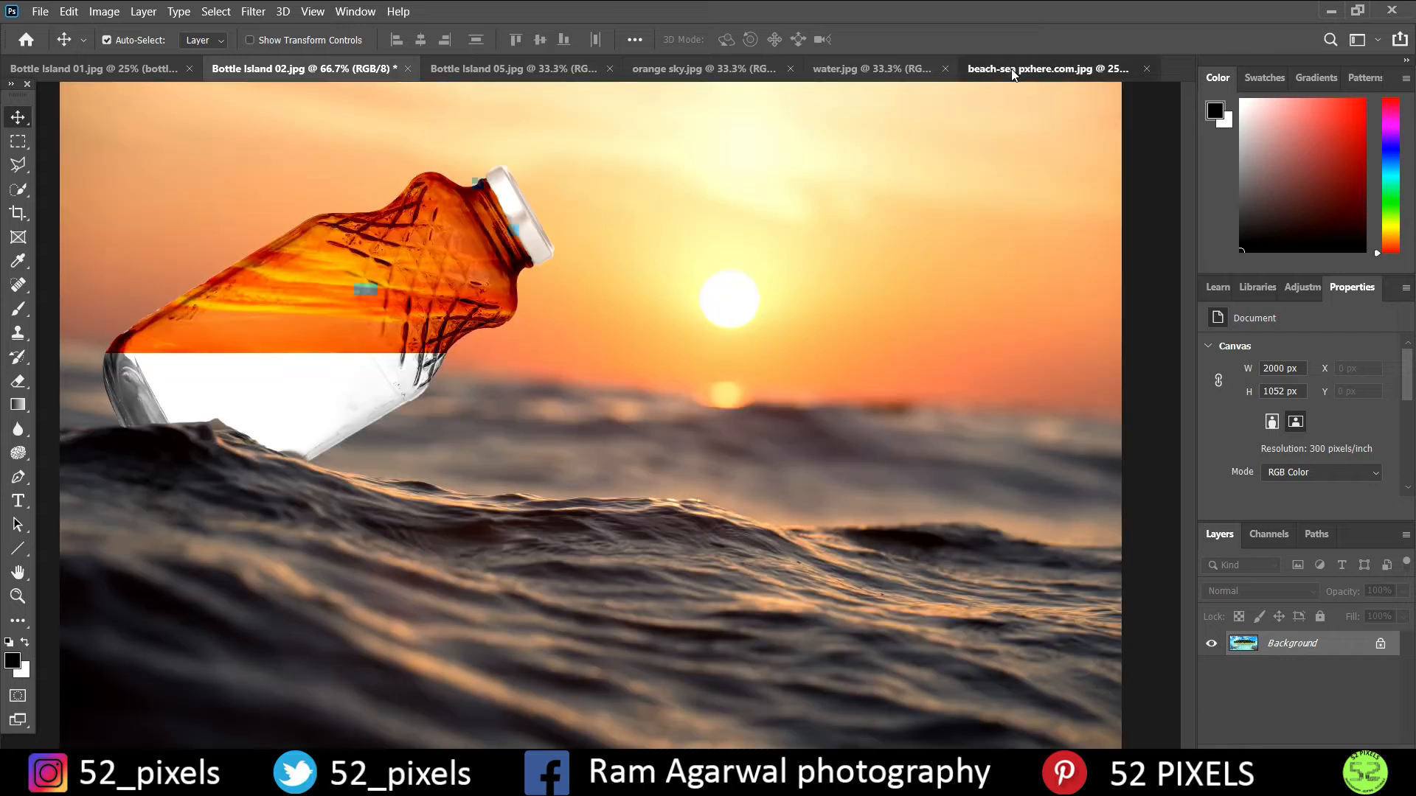
key("ctrl+v")
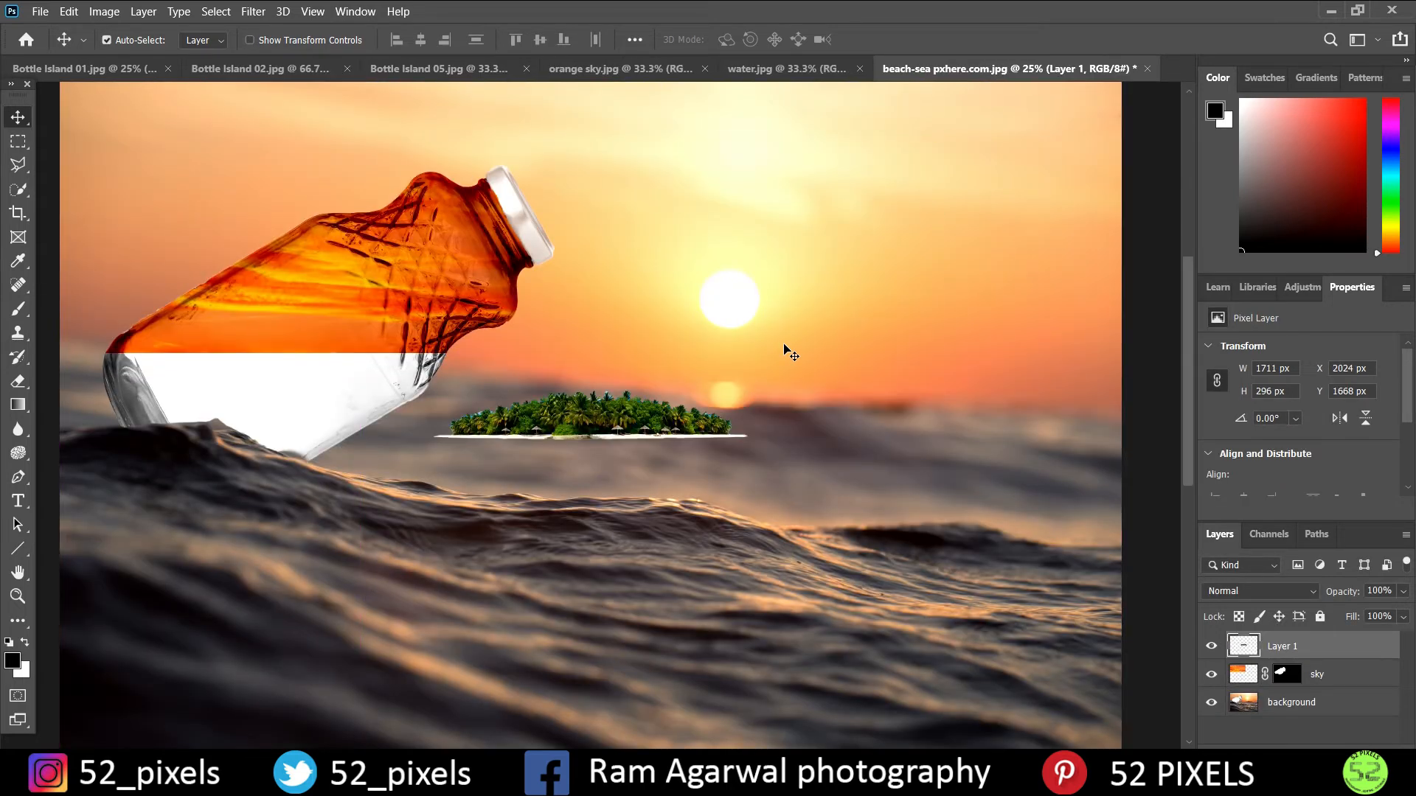
left_click_drag(616, 412, 316, 337)
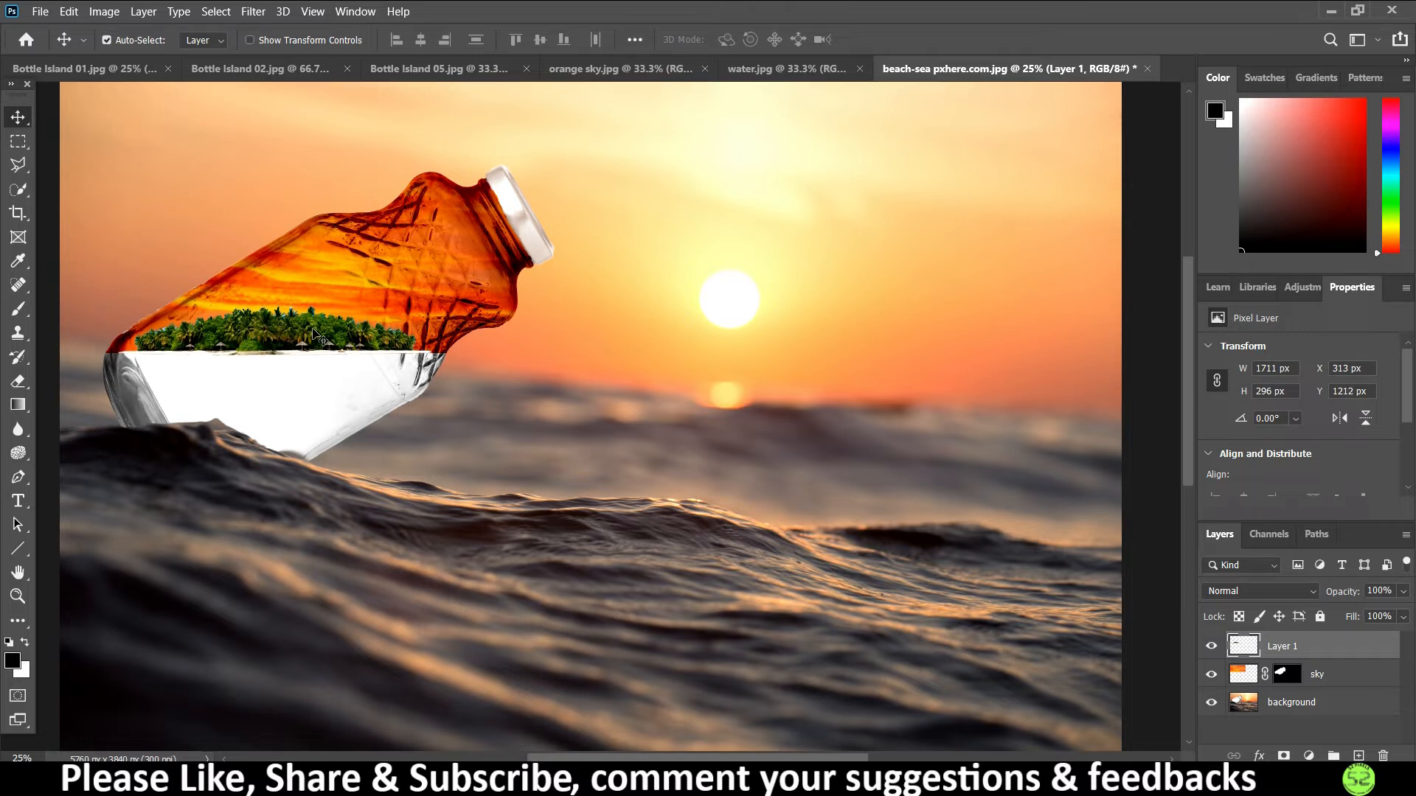